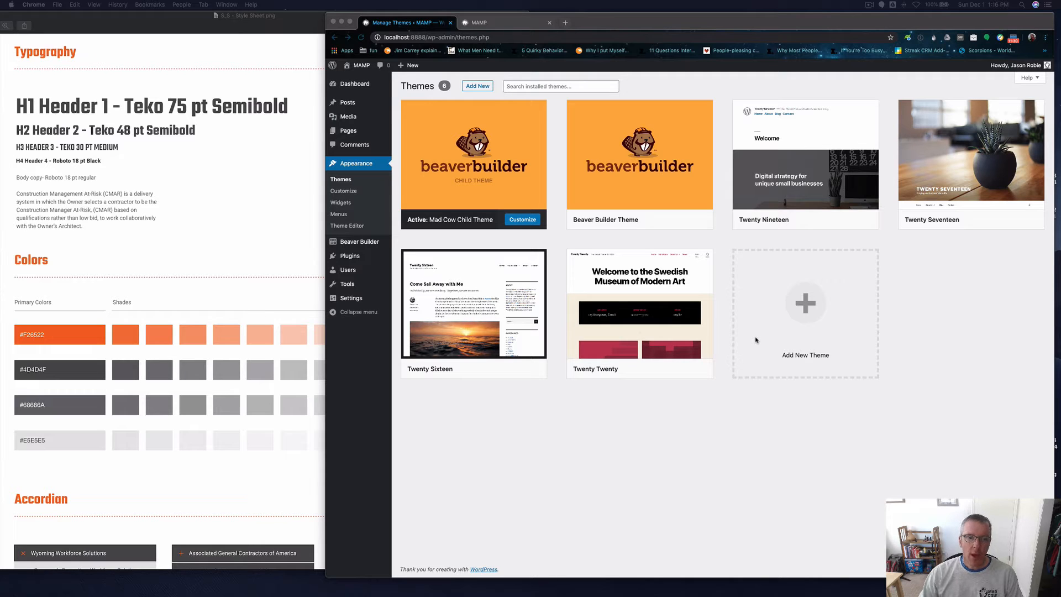
Open the theme customizer for the active Mad Cow Child Theme and review the available presets
{"action": "left_click", "coordinate": [345, 165]}
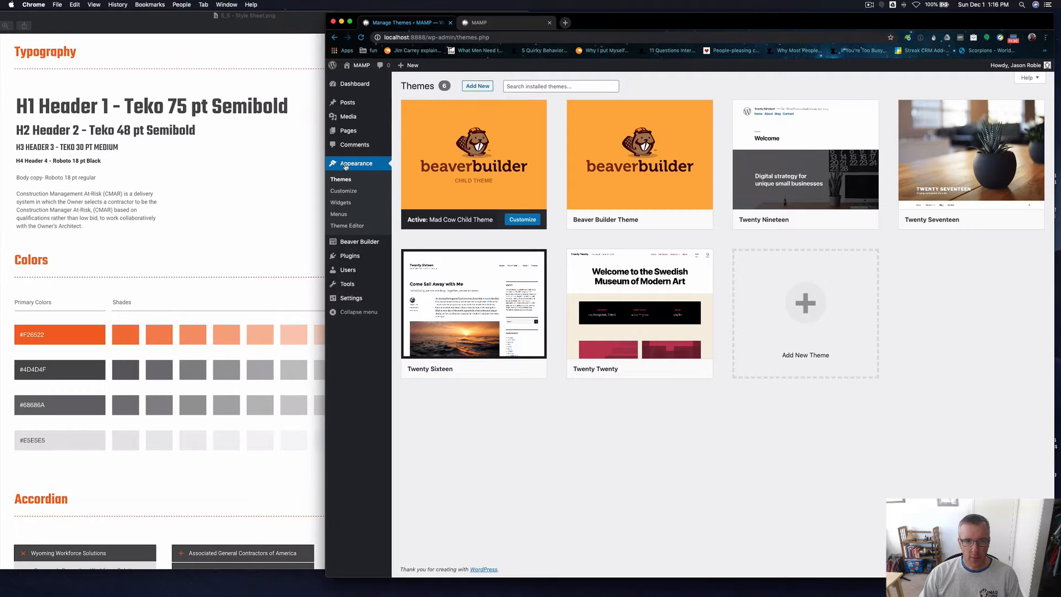
{"action": "left_click", "coordinate": [347, 194]}
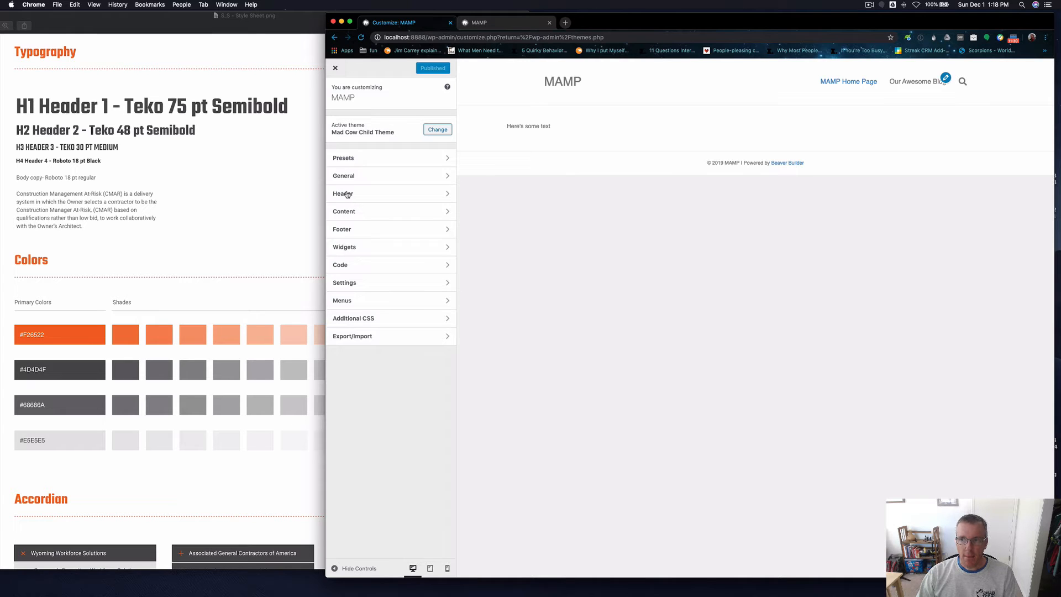
{"action": "left_click", "coordinate": [367, 163]}
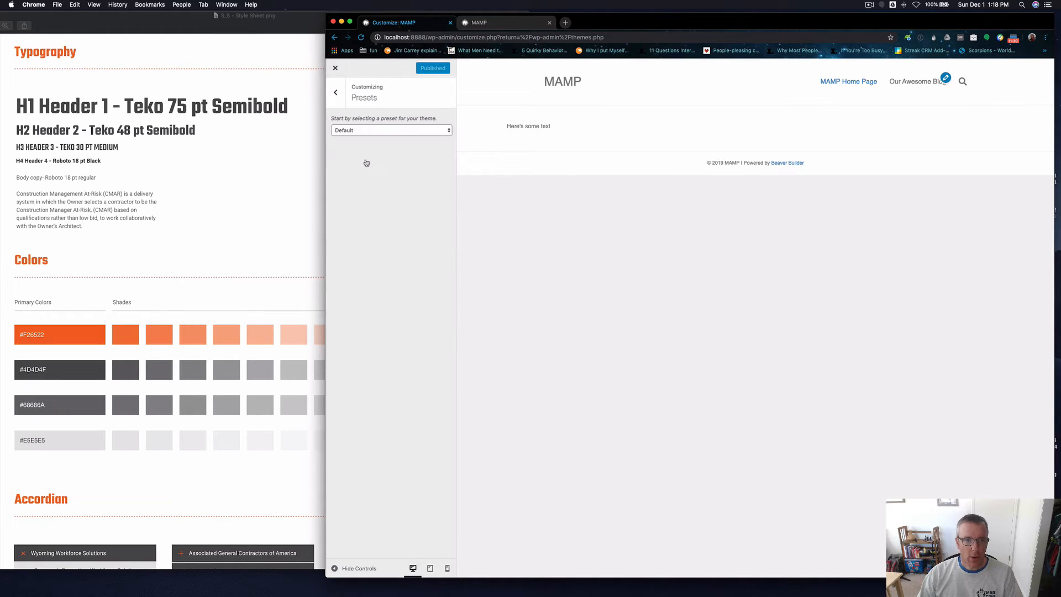
{"action": "left_click", "coordinate": [396, 130]}
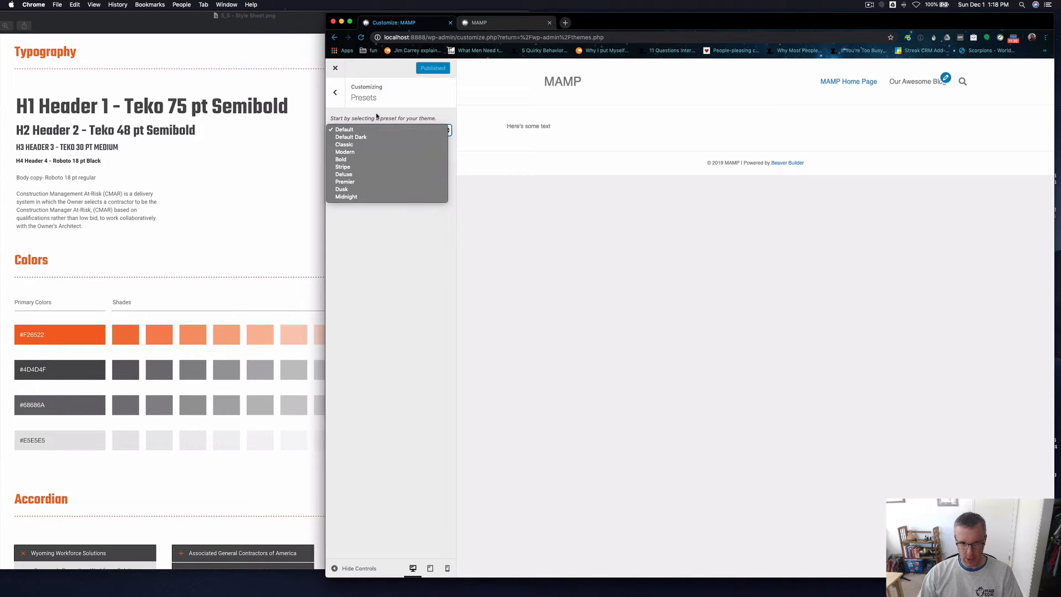
{"action": "left_click", "coordinate": [393, 260]}
{"action": "left_click", "coordinate": [335, 92]}
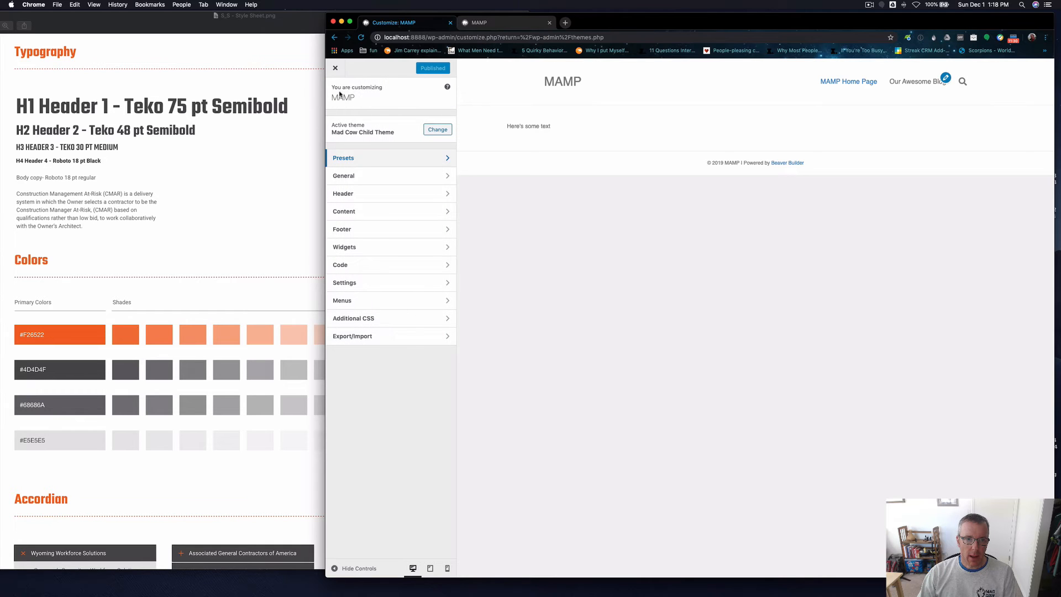
Set the content width to 1280 in the general layout settings
{"action": "left_click", "coordinate": [370, 176]}
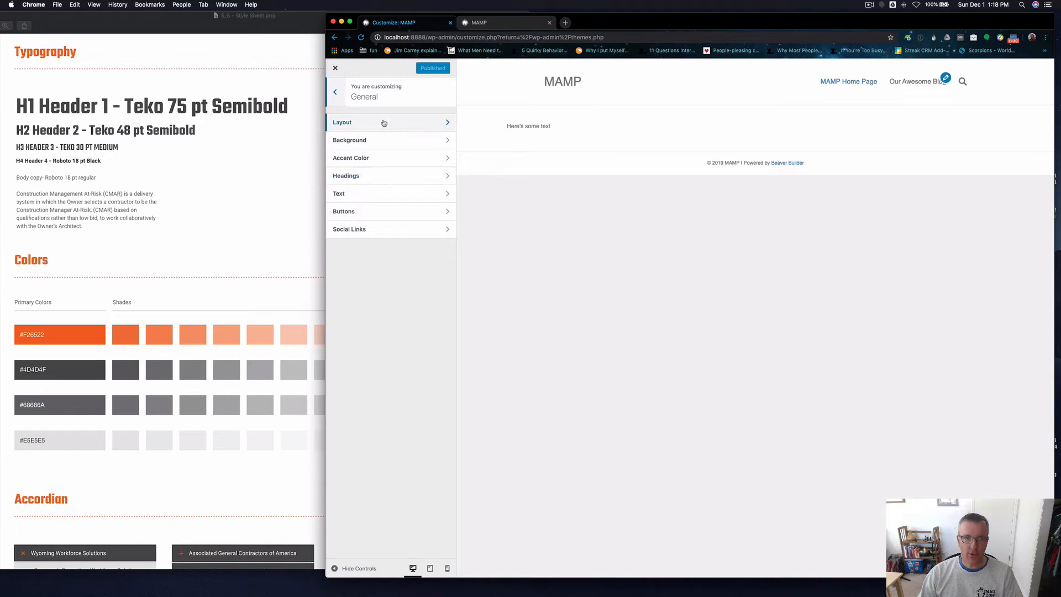
{"action": "left_click", "coordinate": [384, 123]}
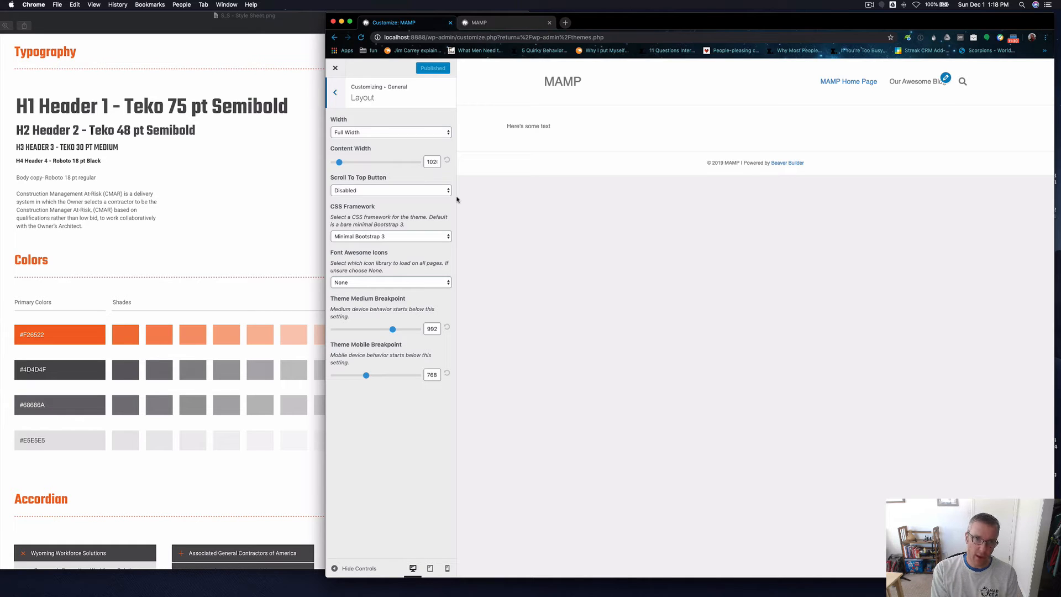
{"action": "double_click", "coordinate": [431, 162]}
{"action": "left_click", "coordinate": [431, 162]}
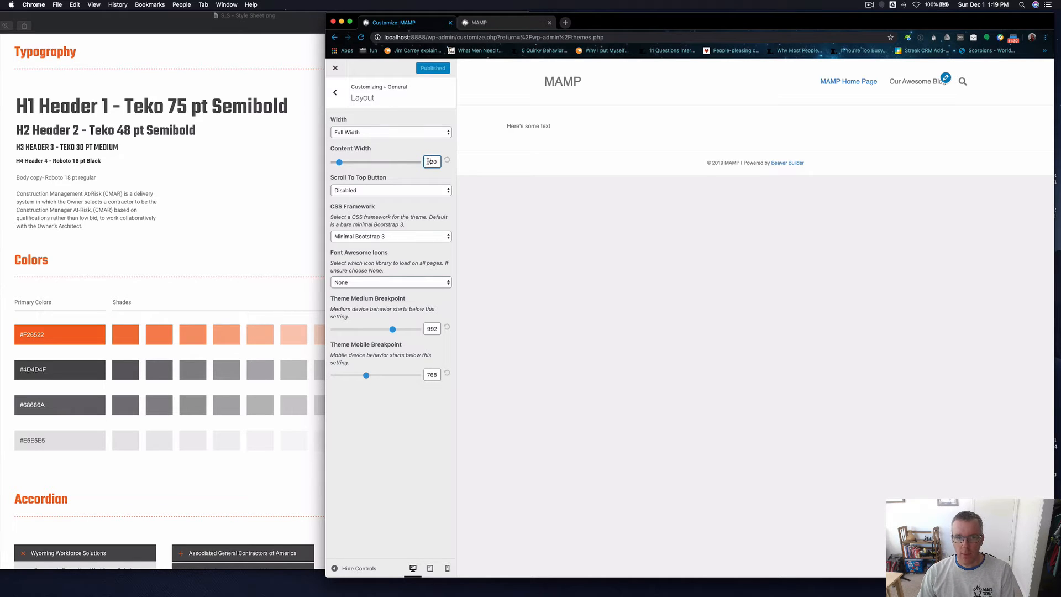
{"action": "left_click", "coordinate": [429, 162]}
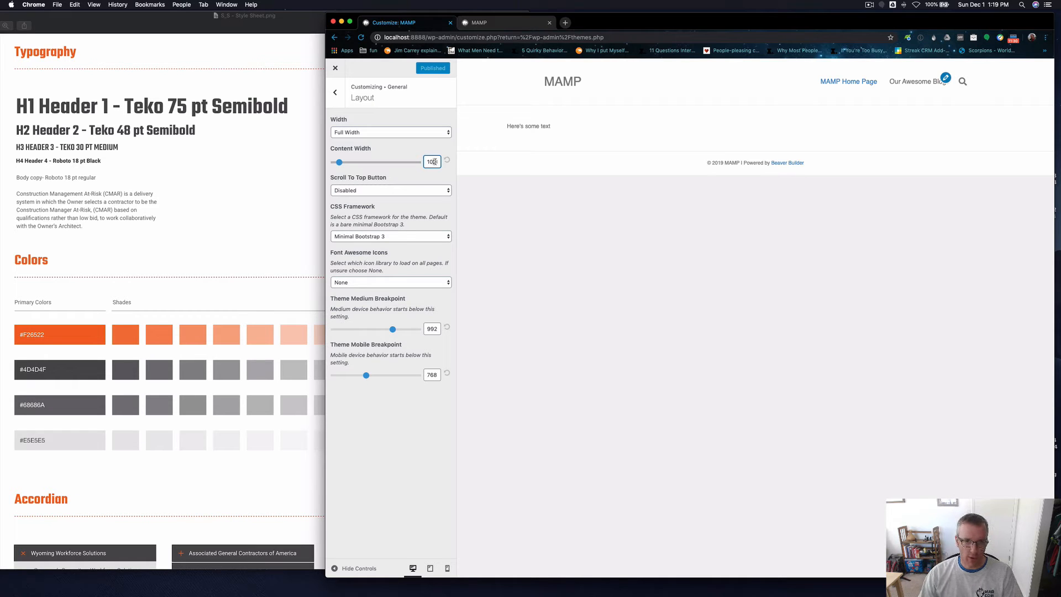
{"action": "double_click", "coordinate": [429, 161]}
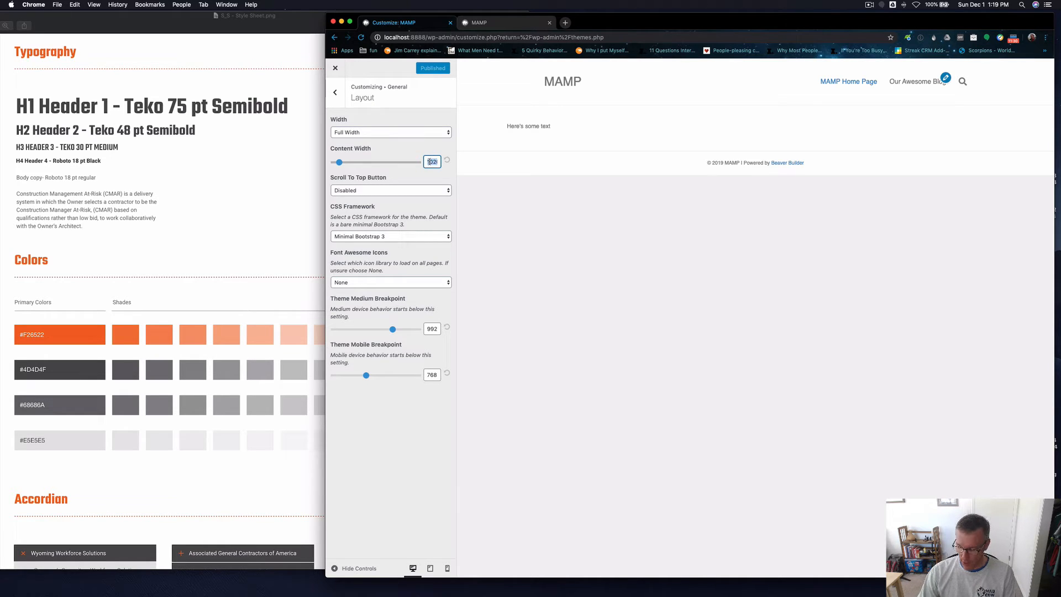
{"action": "type", "text": "1280"}
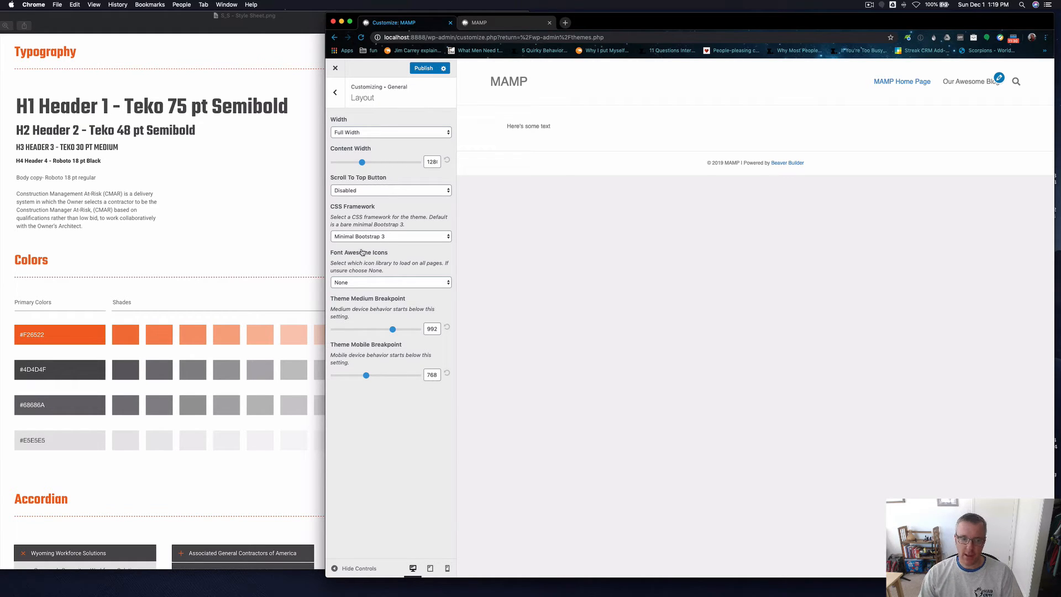
Set the Font Awesome icon library to Font Awesome 5 and publish the layout changes
{"action": "left_click", "coordinate": [360, 282]}
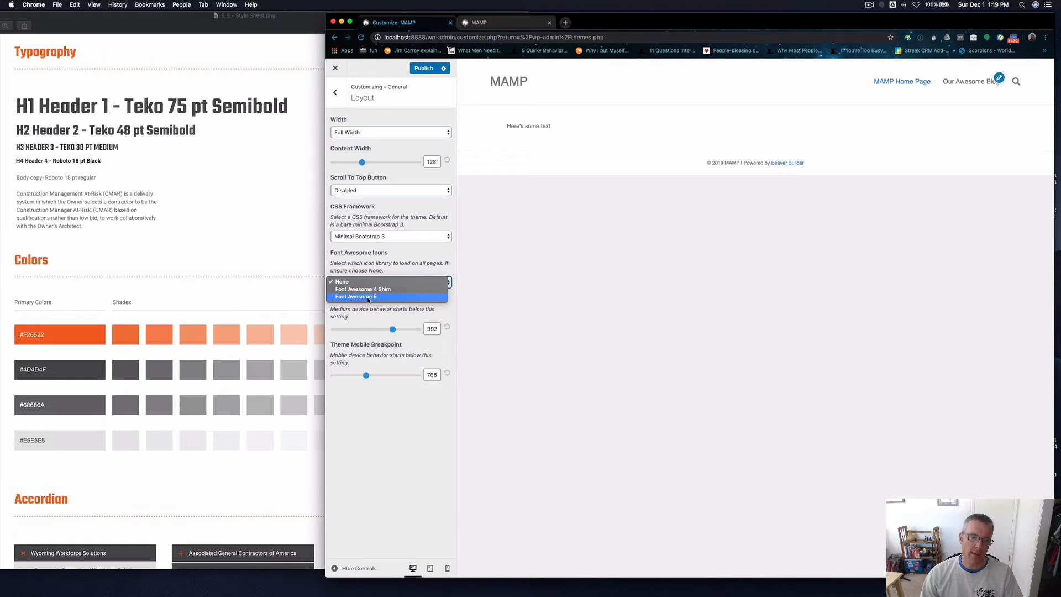
{"action": "left_click", "coordinate": [368, 298]}
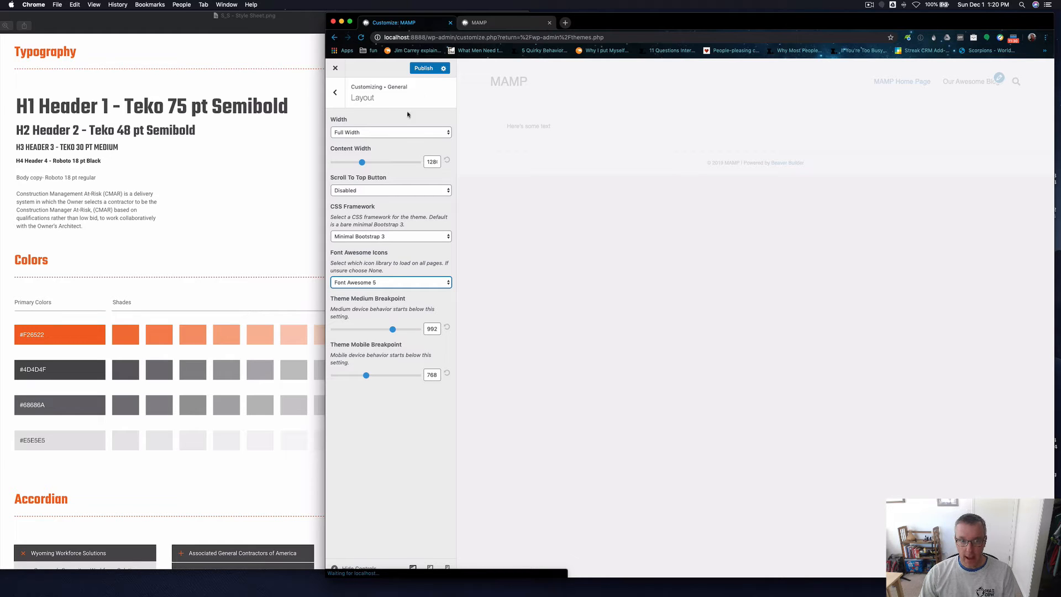
{"action": "left_click", "coordinate": [423, 68]}
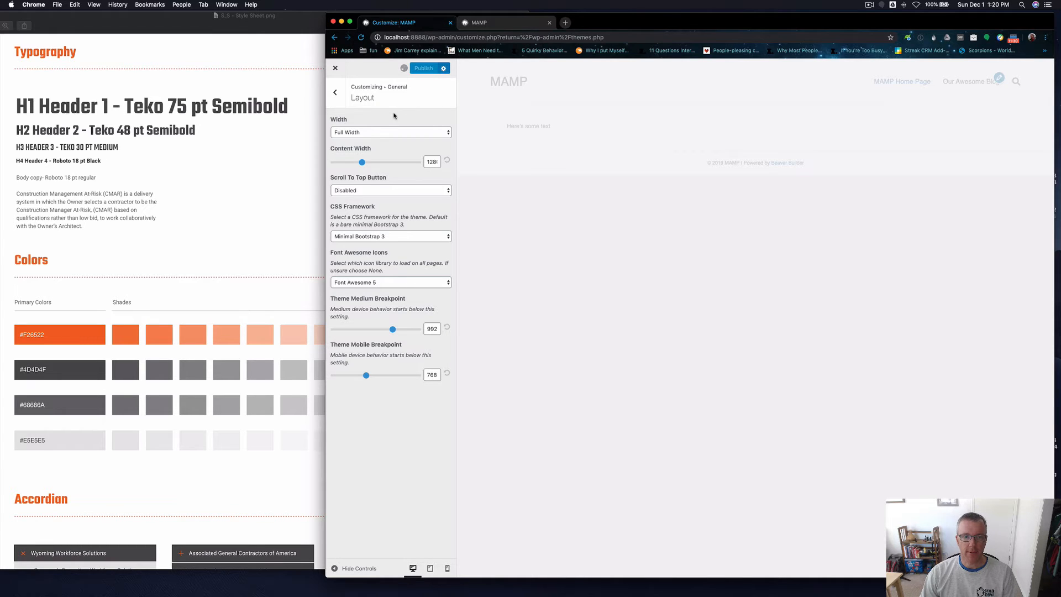
Check the background color and image options in the general settings
{"action": "left_click", "coordinate": [335, 92]}
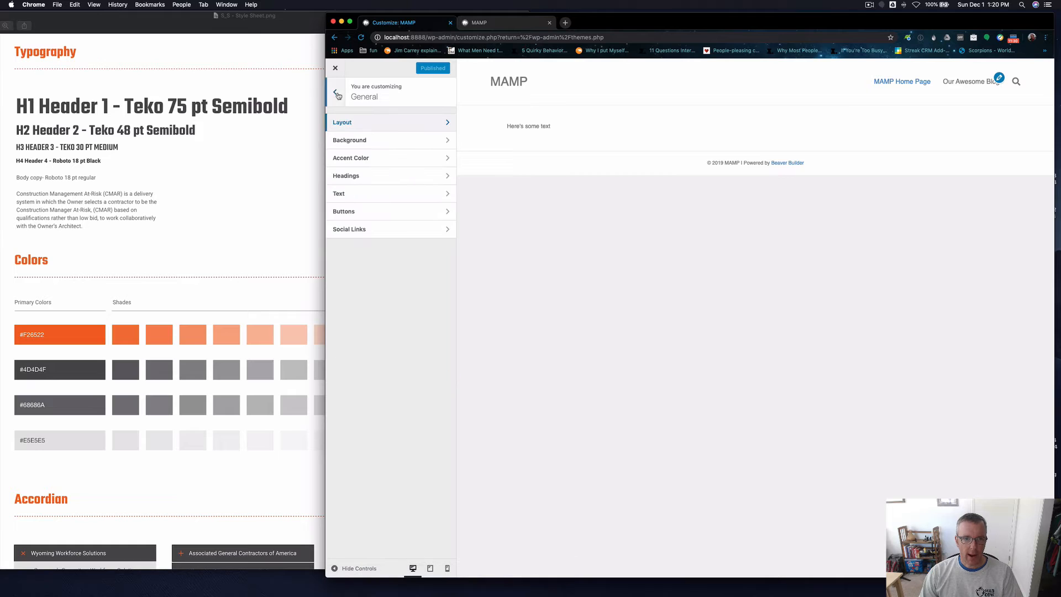
{"action": "left_click", "coordinate": [374, 141]}
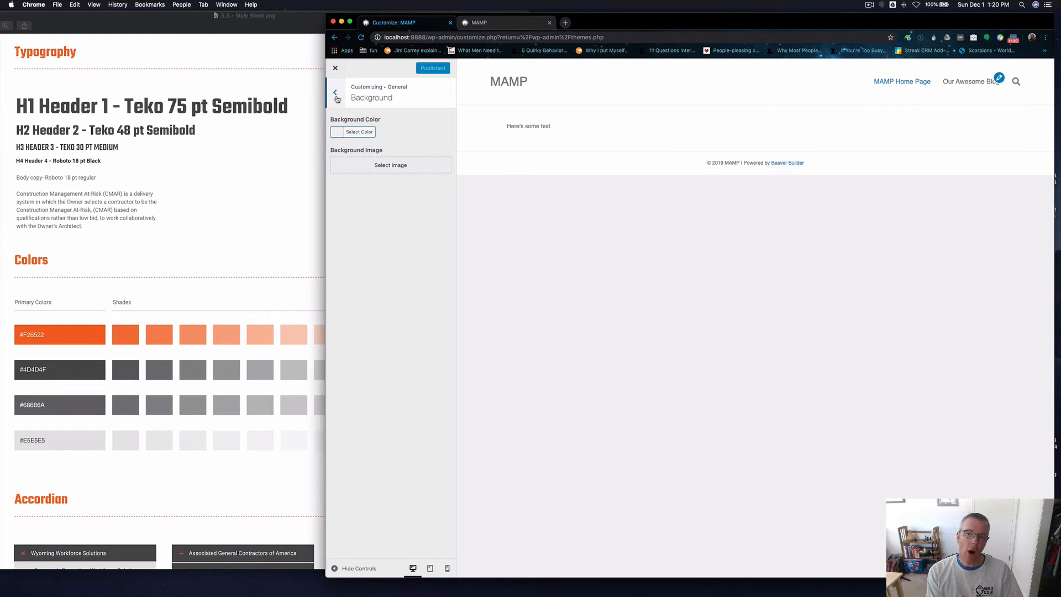
{"action": "left_click", "coordinate": [336, 95]}
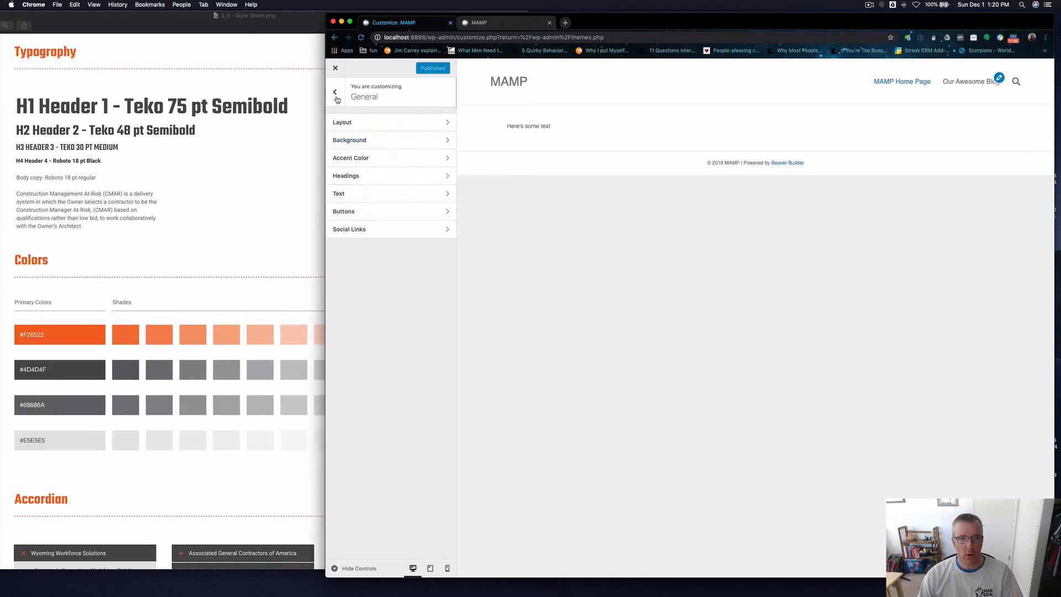
Set the theme's accent color to #f26522 in the general settings
{"action": "left_click", "coordinate": [357, 160]}
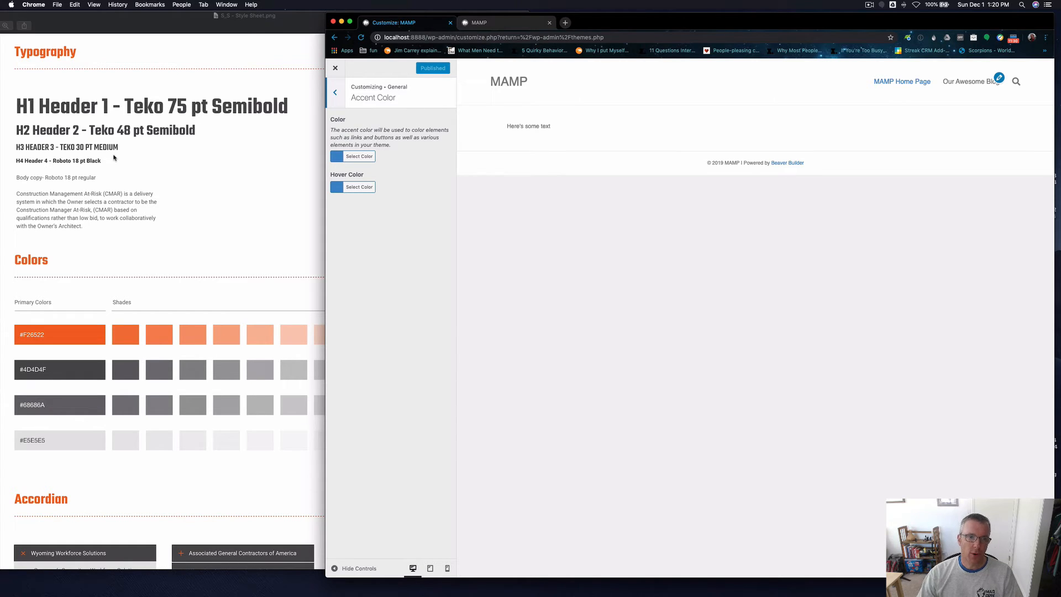
{"action": "left_click", "coordinate": [362, 158]}
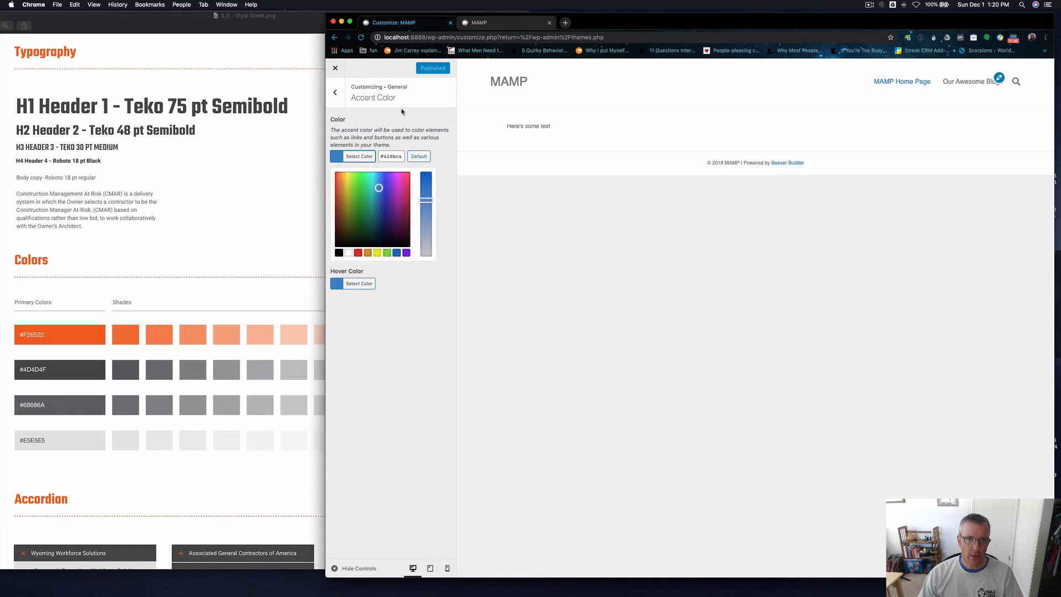
{"action": "double_click", "coordinate": [396, 155]}
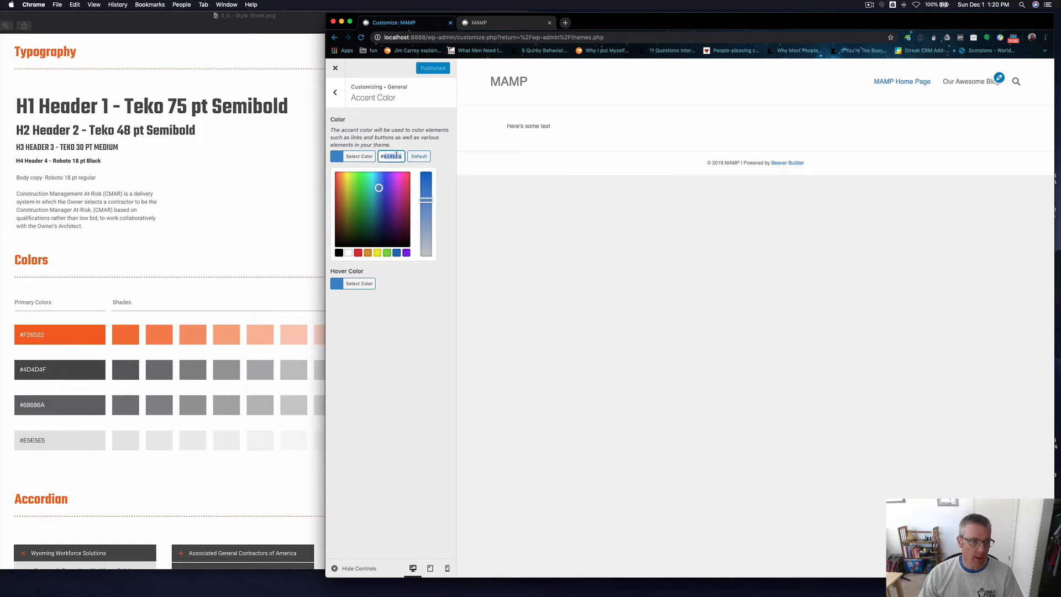
{"action": "type", "text": "f"}
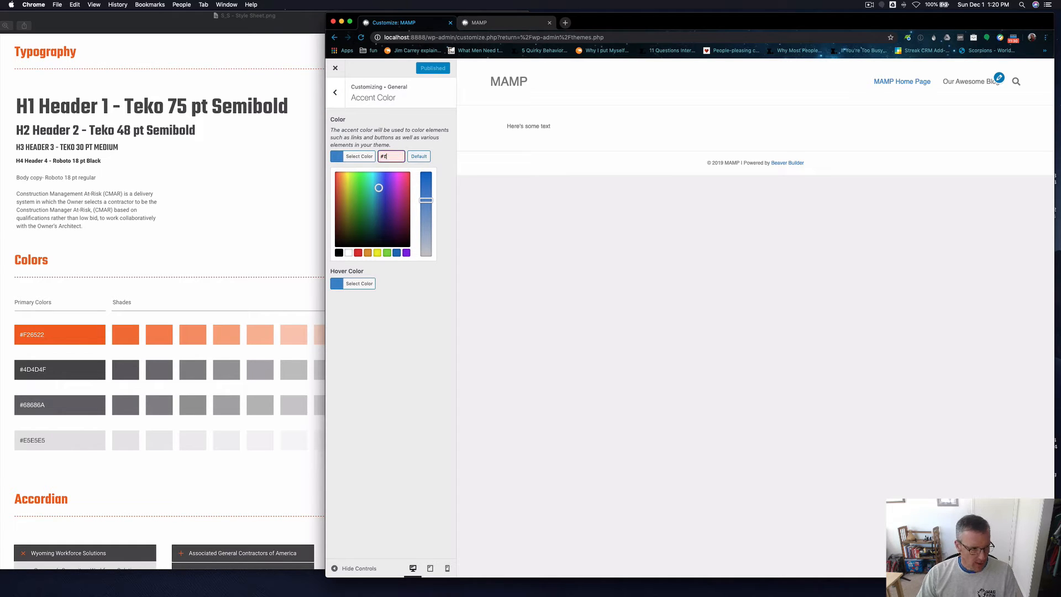
{"action": "type", "text": "26522"}
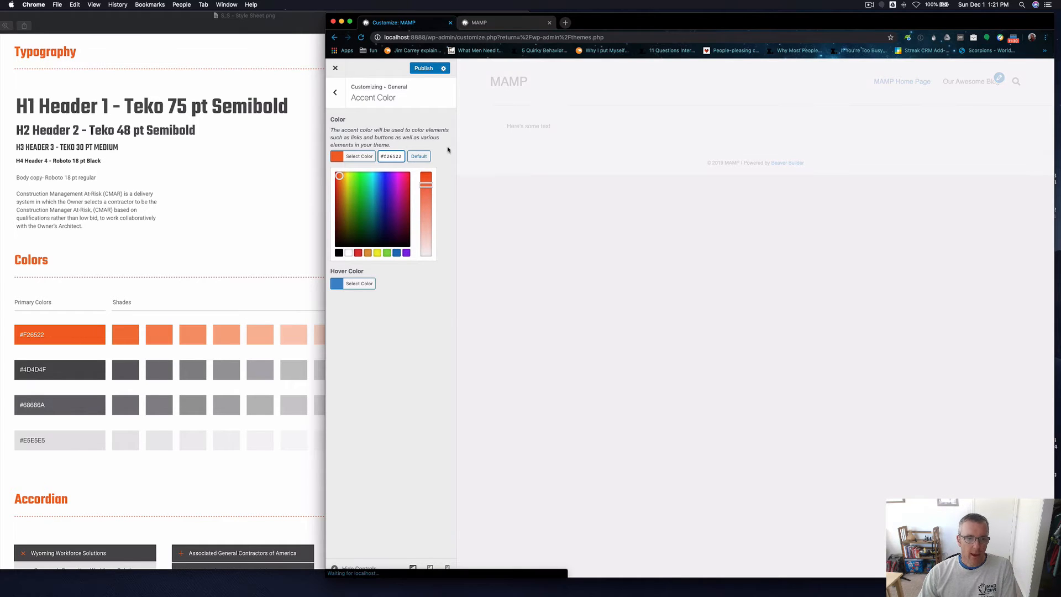
{"action": "left_click", "coordinate": [434, 185]}
Set the accent hover color to #4d4d4f and publish the color changes
{"action": "left_click", "coordinate": [359, 188]}
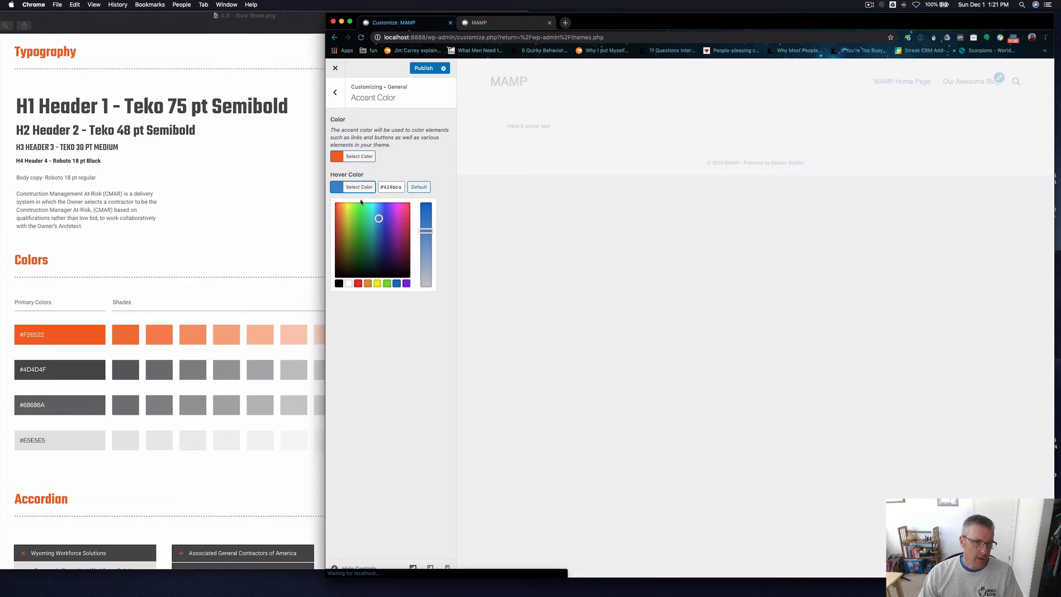
{"action": "triple_click", "coordinate": [390, 188]}
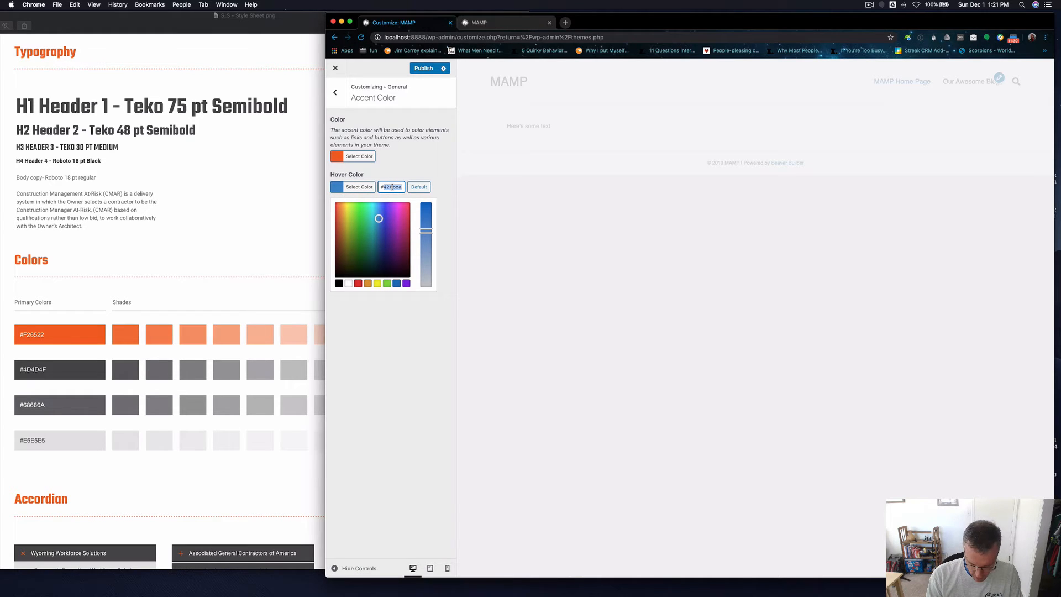
{"action": "type", "text": "#4d4d4"}
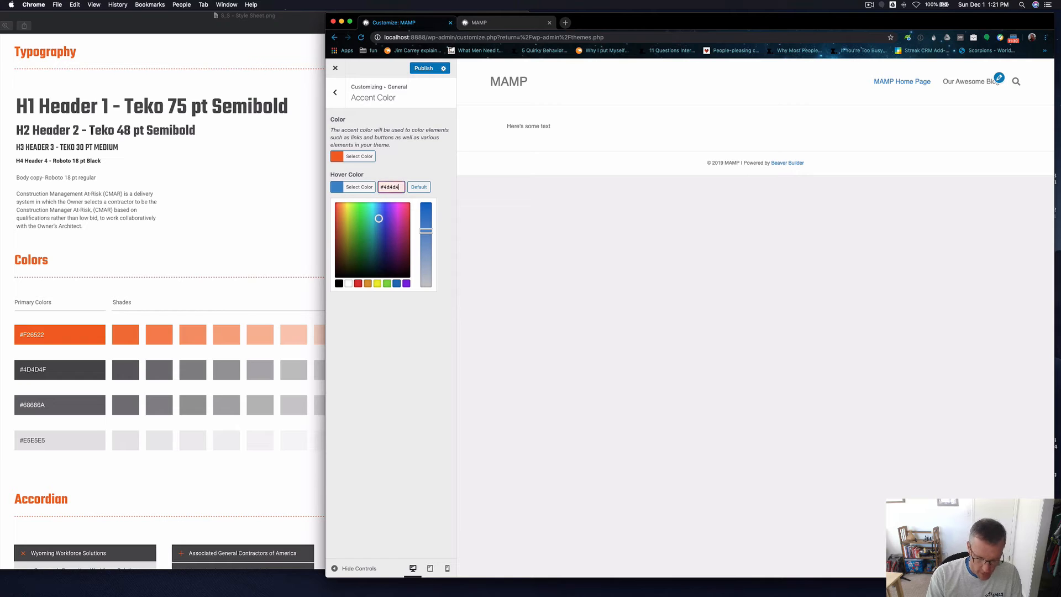
{"action": "type", "text": "f"}
{"action": "left_click", "coordinate": [419, 165]}
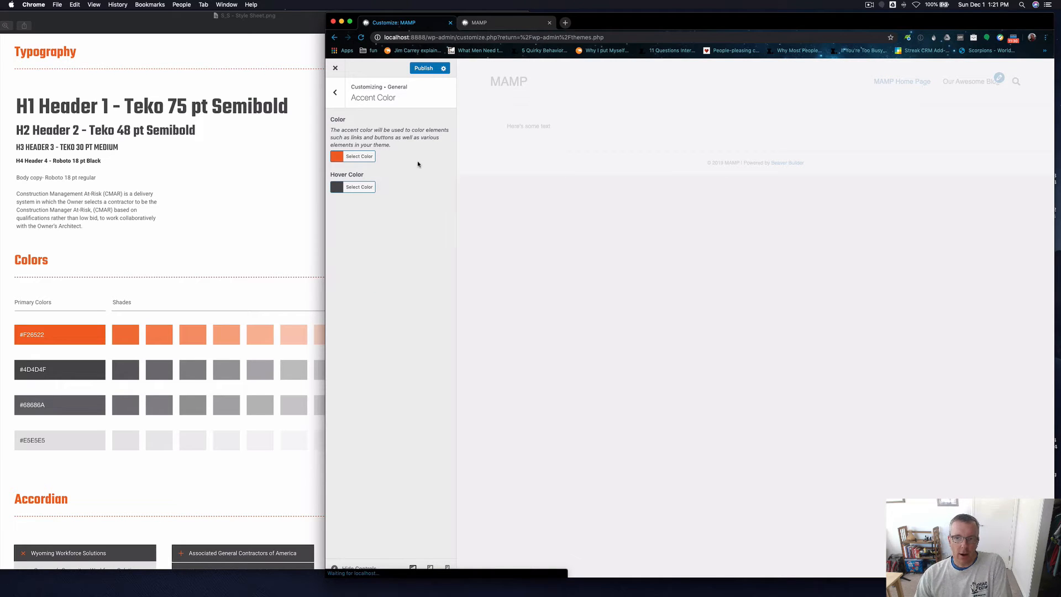
{"action": "left_click", "coordinate": [424, 68]}
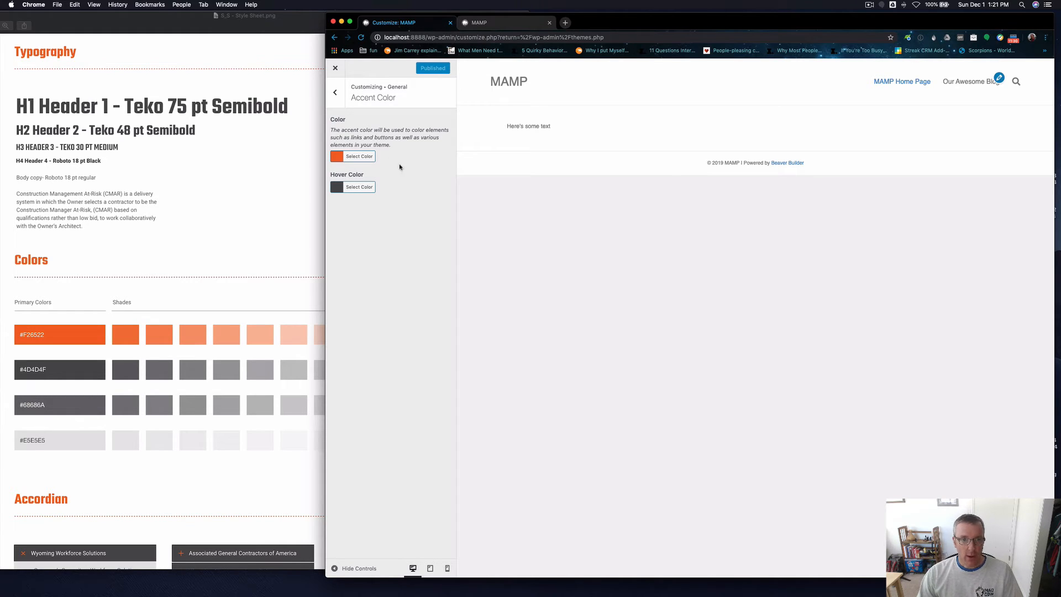
{"action": "left_click_drag", "start_coordinate": [360, 137], "coordinate": [407, 138]}
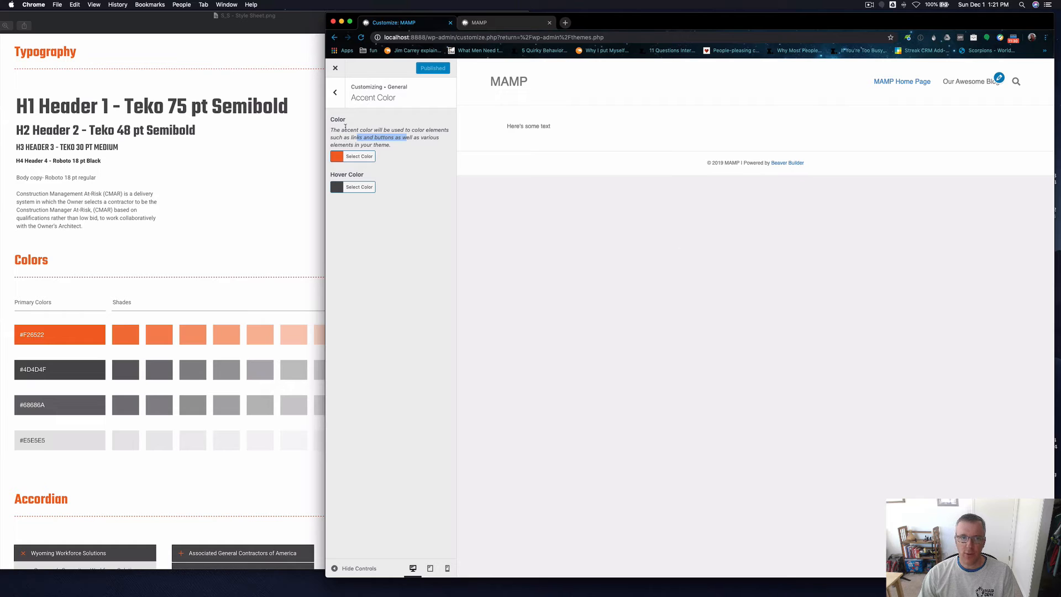
{"action": "left_click", "coordinate": [392, 138]}
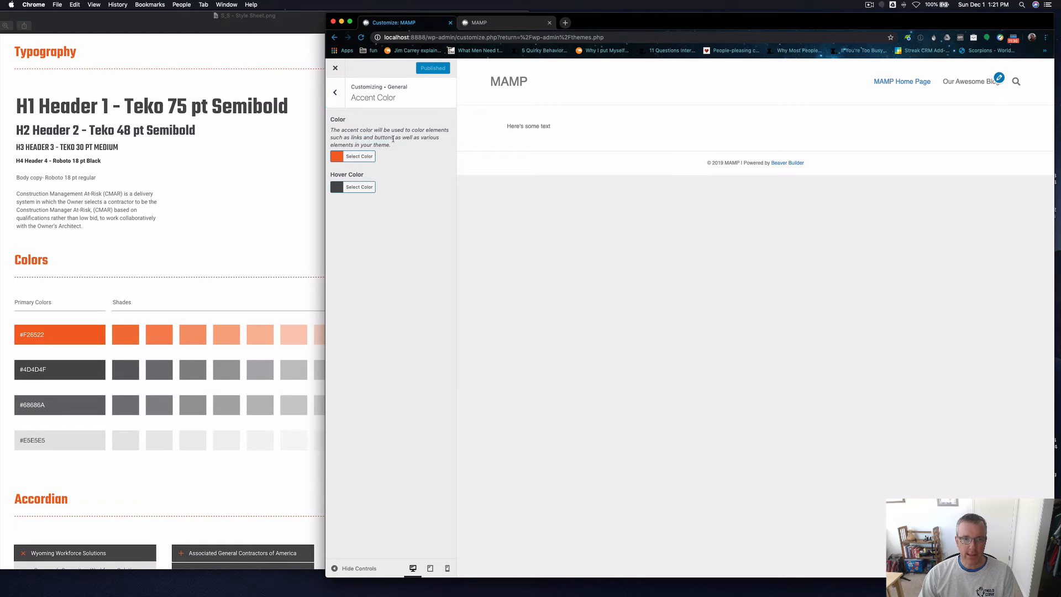
Switch the heading styling in the general settings to Custom H1 Style and check the separate heading options
{"action": "left_click", "coordinate": [335, 92]}
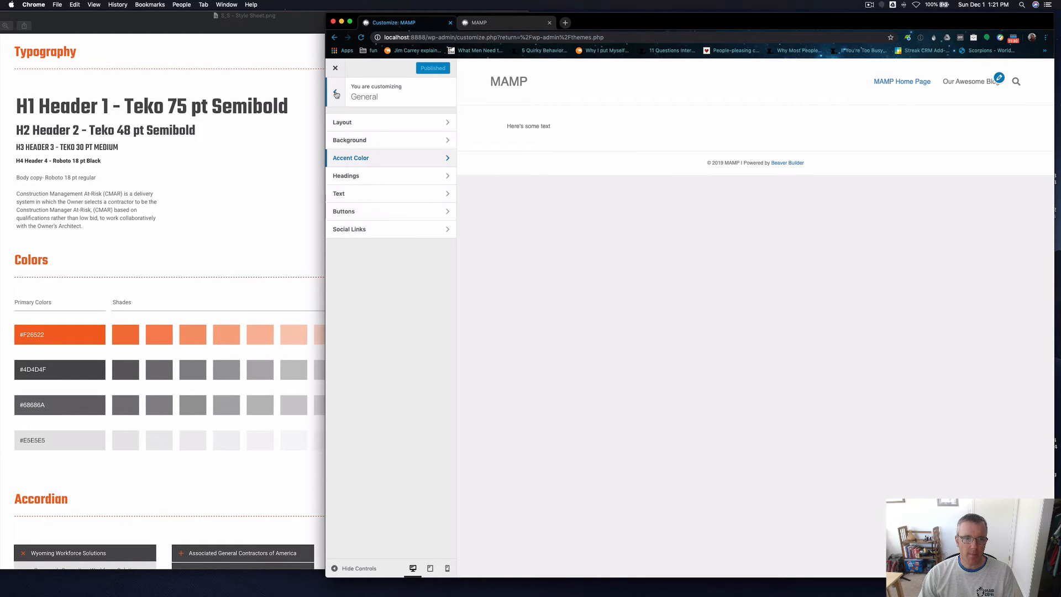
{"action": "left_click", "coordinate": [362, 176]}
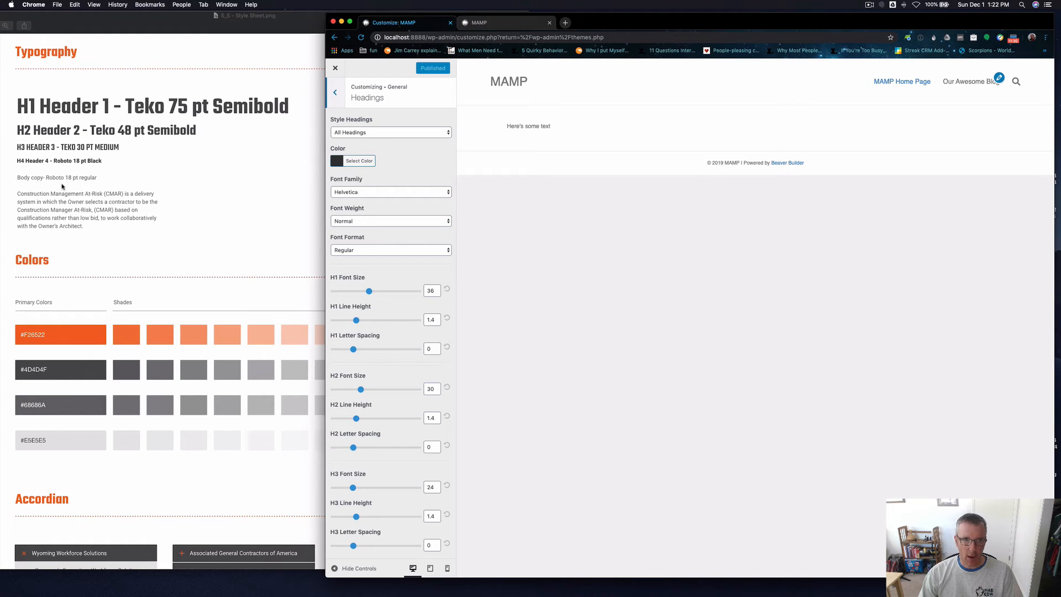
{"action": "left_click", "coordinate": [345, 126]}
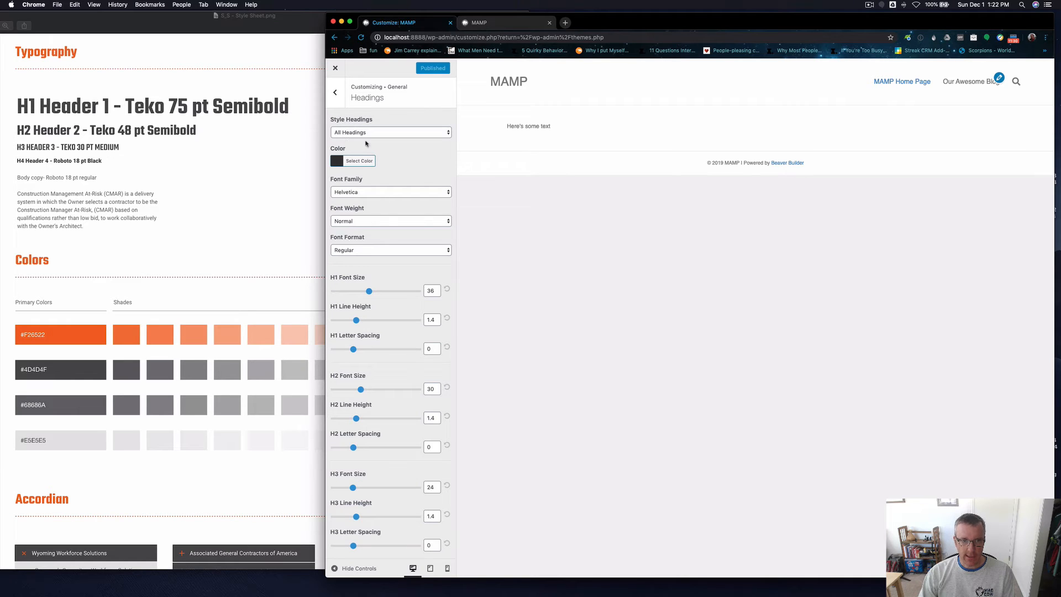
{"action": "left_click", "coordinate": [359, 131]}
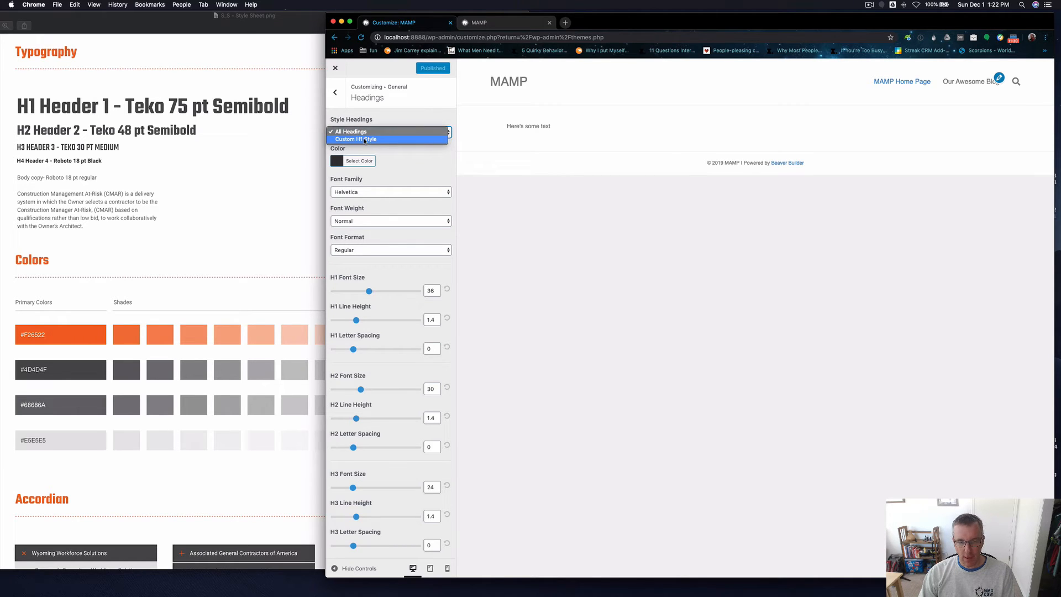
{"action": "left_click", "coordinate": [362, 139]}
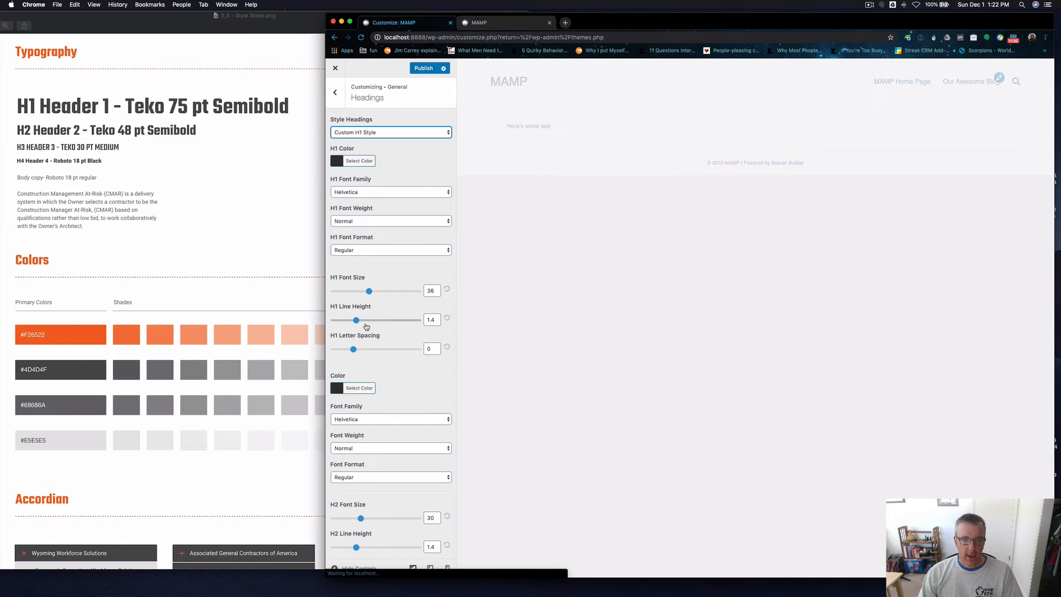
{"action": "scroll", "coordinate": [399, 331], "scroll_direction": "down", "scroll_amount": 3}
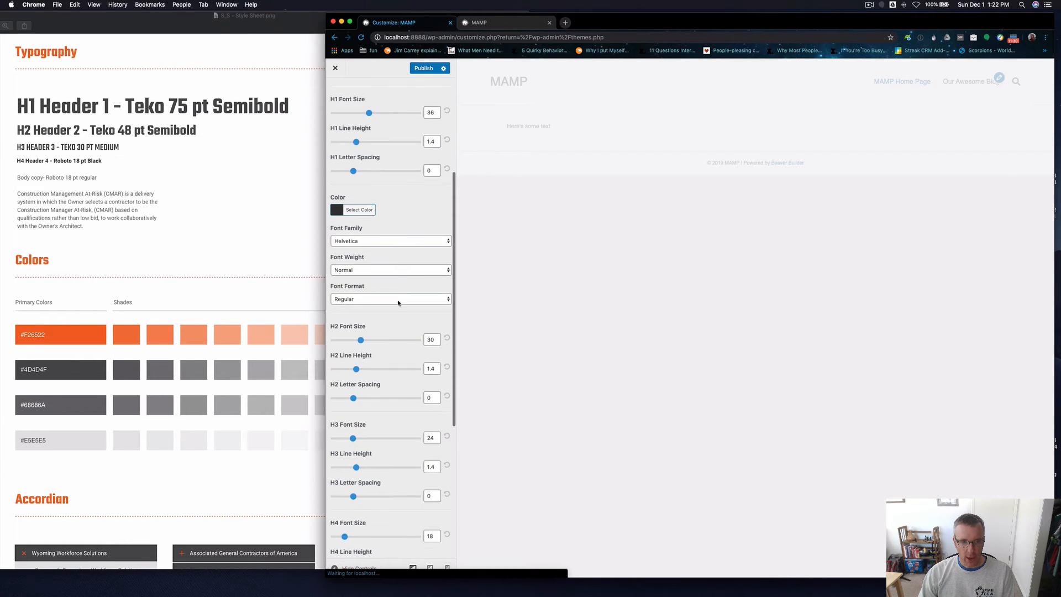
Set the H1 color in the heading settings to #4d4d4f
{"action": "scroll", "coordinate": [396, 260], "scroll_direction": "up", "scroll_amount": 3}
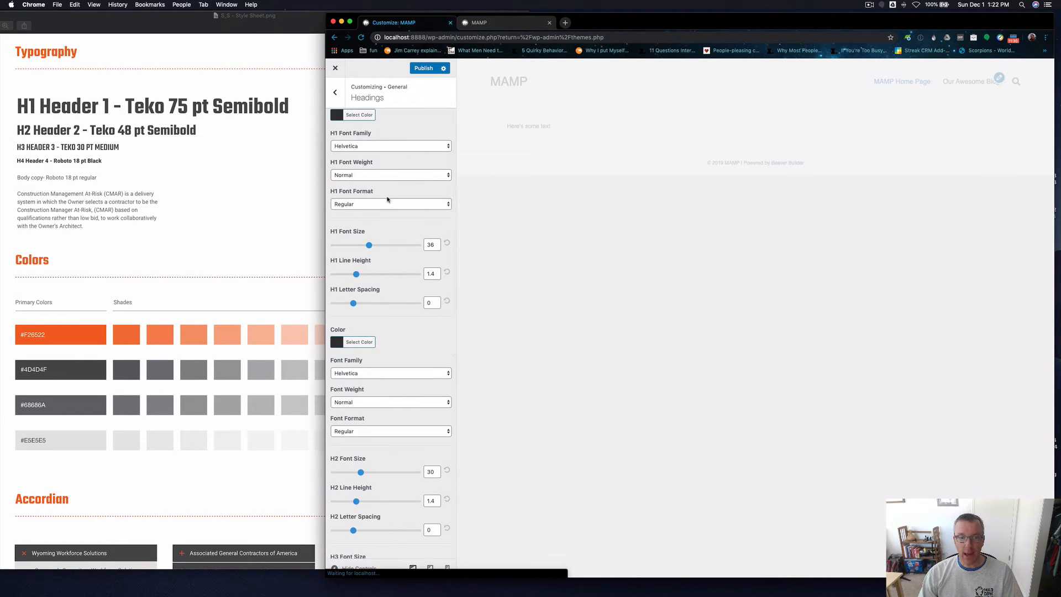
{"action": "scroll", "coordinate": [403, 236], "scroll_direction": "up", "scroll_amount": 2}
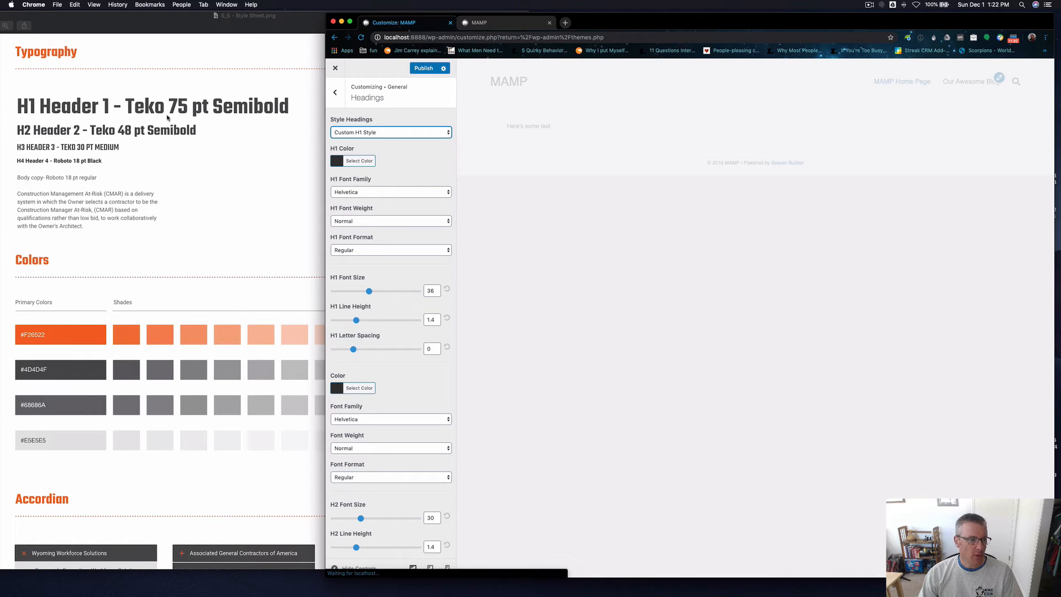
{"action": "left_click", "coordinate": [359, 161]}
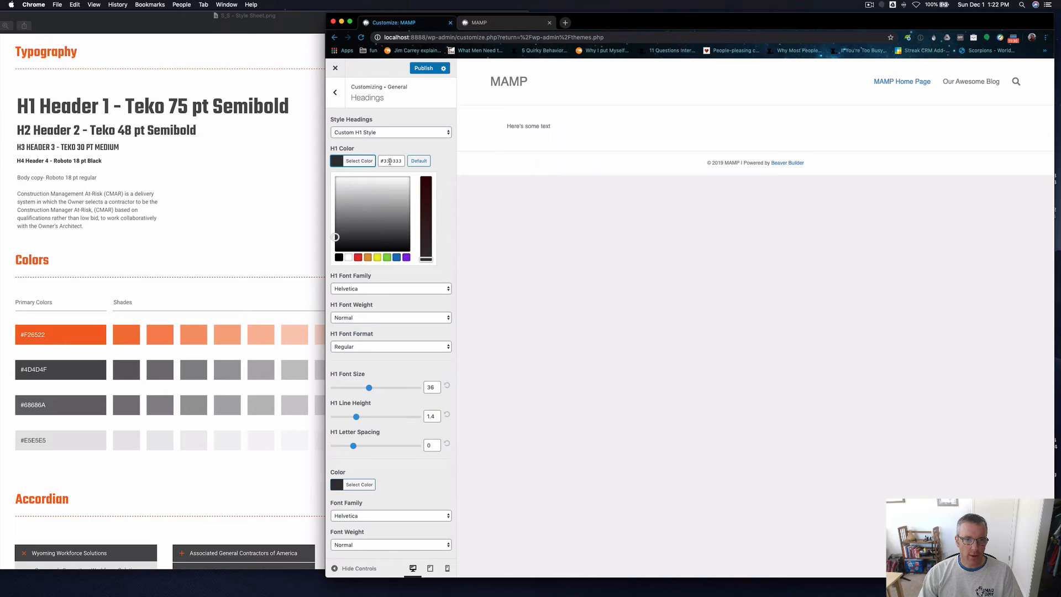
{"action": "triple_click", "coordinate": [390, 161]}
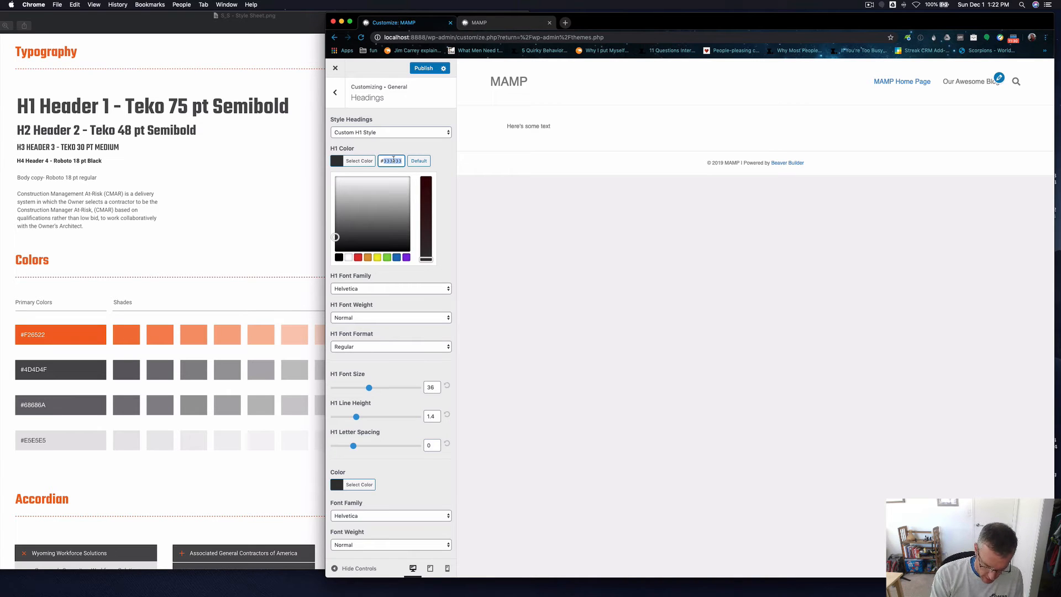
{"action": "type", "text": "#4d4d4f"}
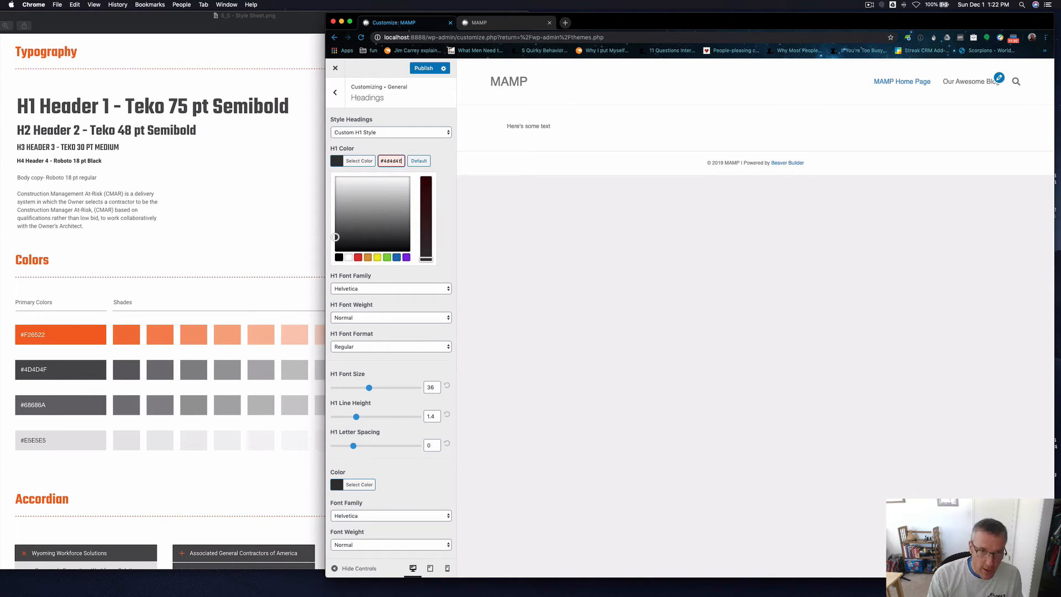
{"action": "left_click", "coordinate": [432, 152]}
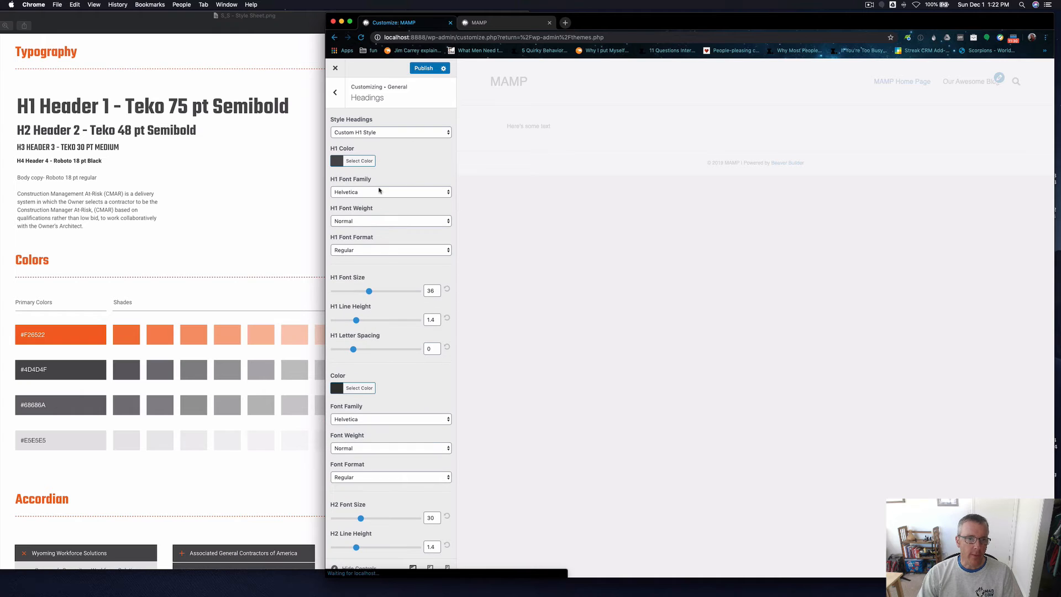
Set the H1 font family to Teko and its font weight to Semi-Bold
{"action": "left_click", "coordinate": [355, 193]}
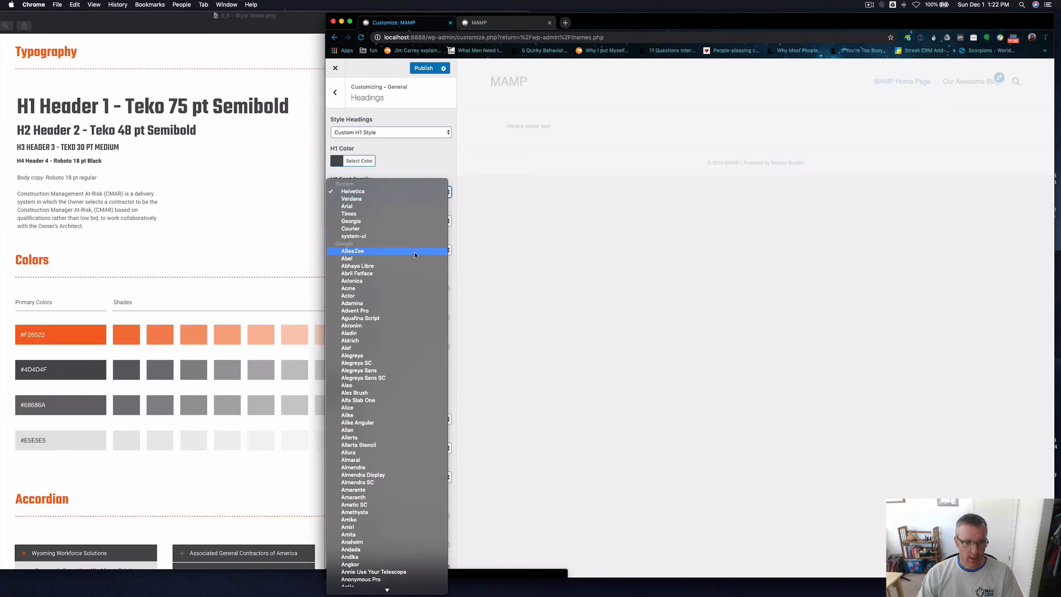
{"action": "scroll", "coordinate": [414, 252], "scroll_direction": "down", "scroll_amount": 20}
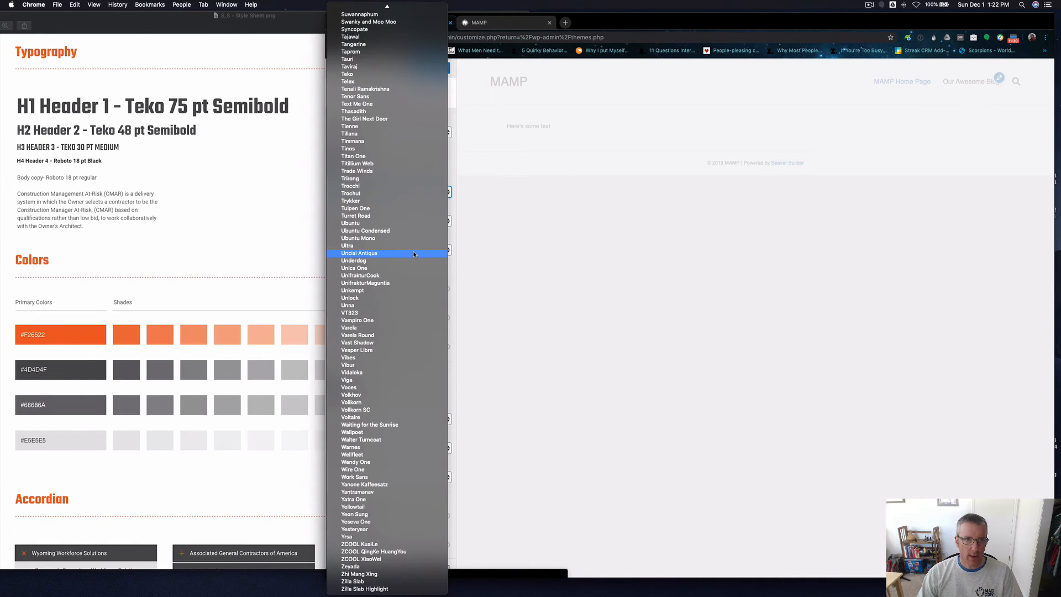
{"action": "left_click", "coordinate": [347, 74]}
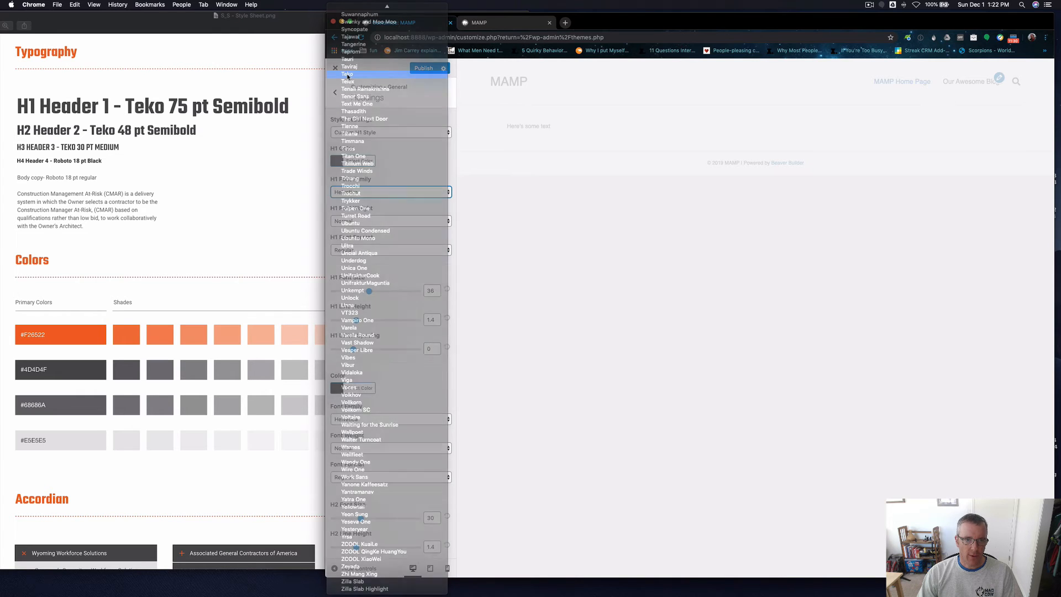
{"action": "left_click", "coordinate": [362, 191]}
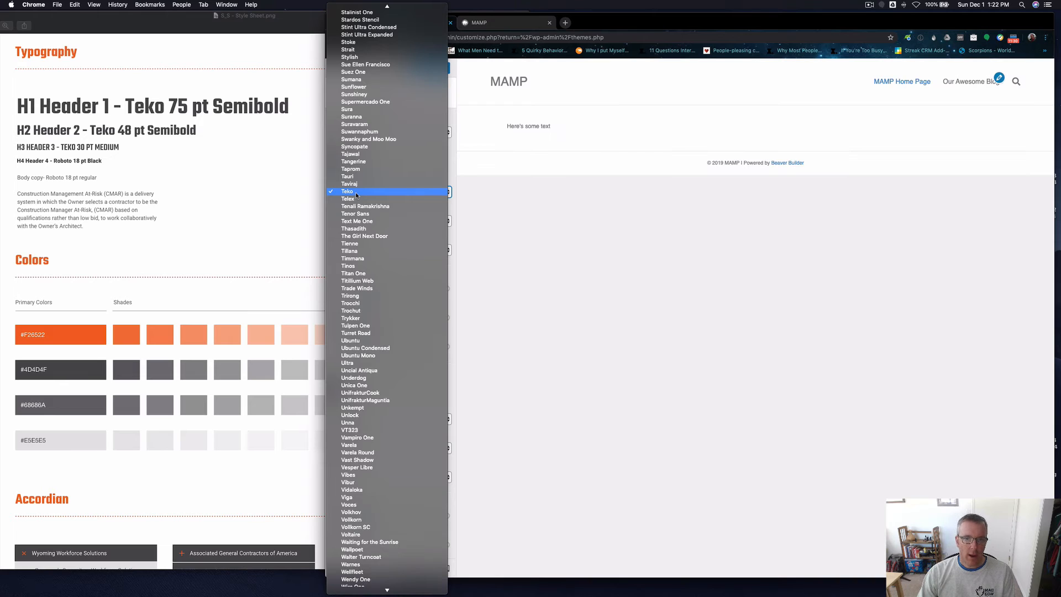
{"action": "left_click", "coordinate": [356, 192]}
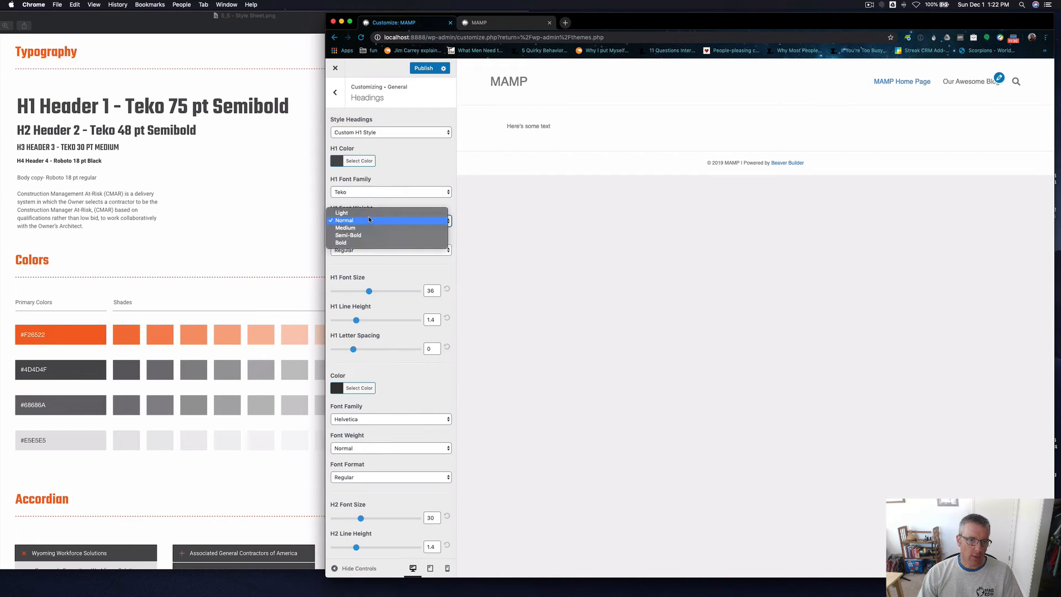
{"action": "left_click", "coordinate": [362, 220]}
{"action": "left_click", "coordinate": [362, 235]}
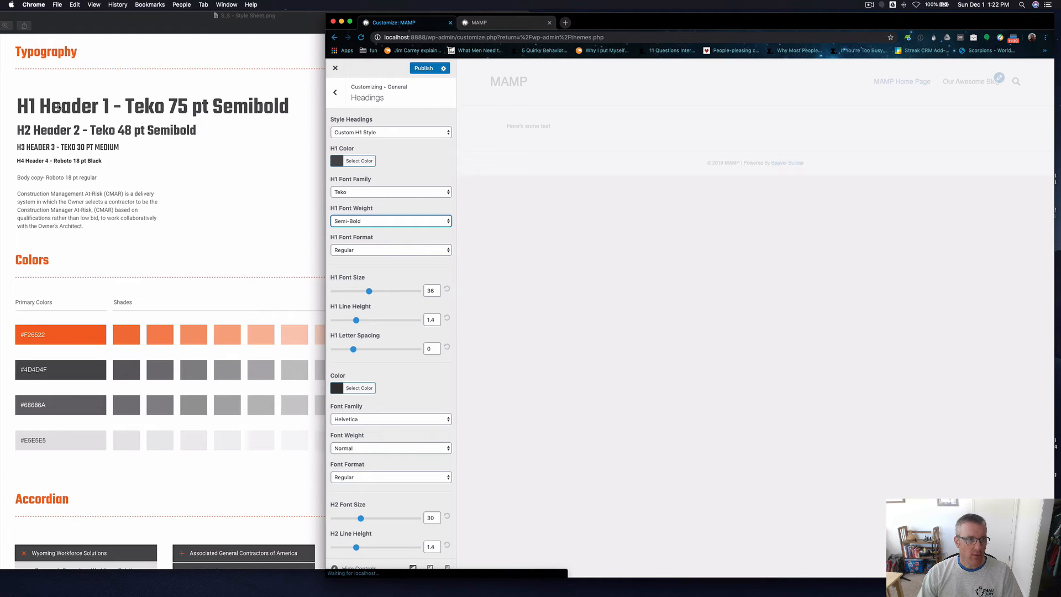
Check the H1 font format options, keep Regular, and set the H1 font size to 75
{"action": "left_click", "coordinate": [361, 249]}
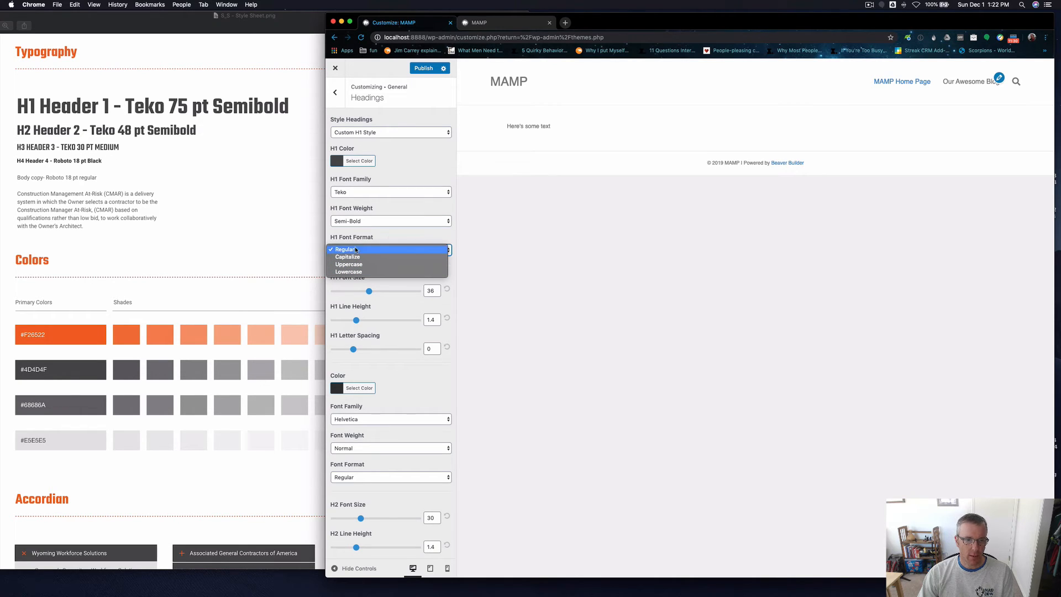
{"action": "left_click", "coordinate": [385, 240]}
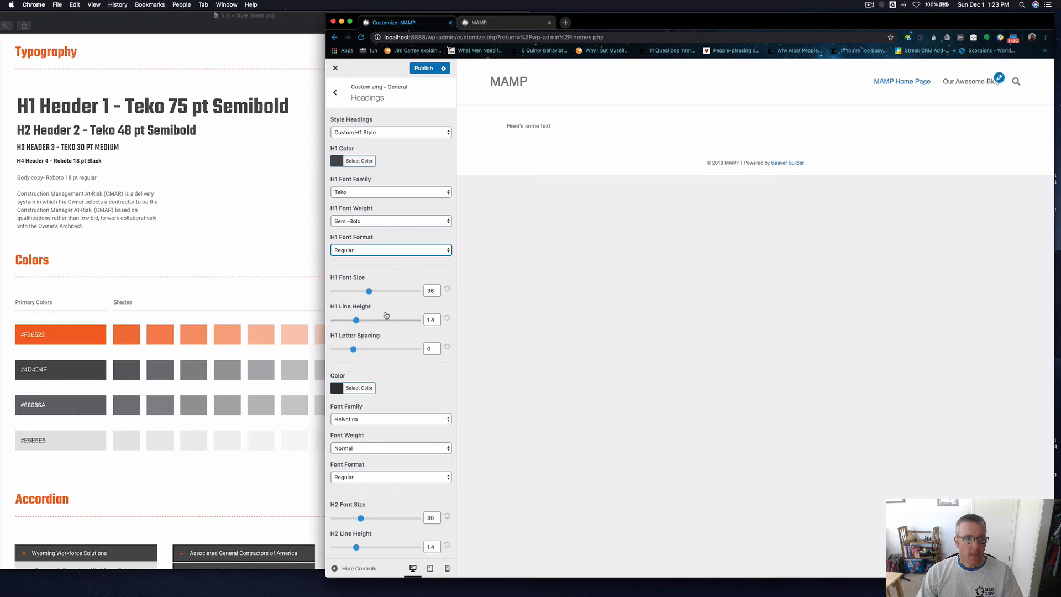
{"action": "double_click", "coordinate": [431, 290]}
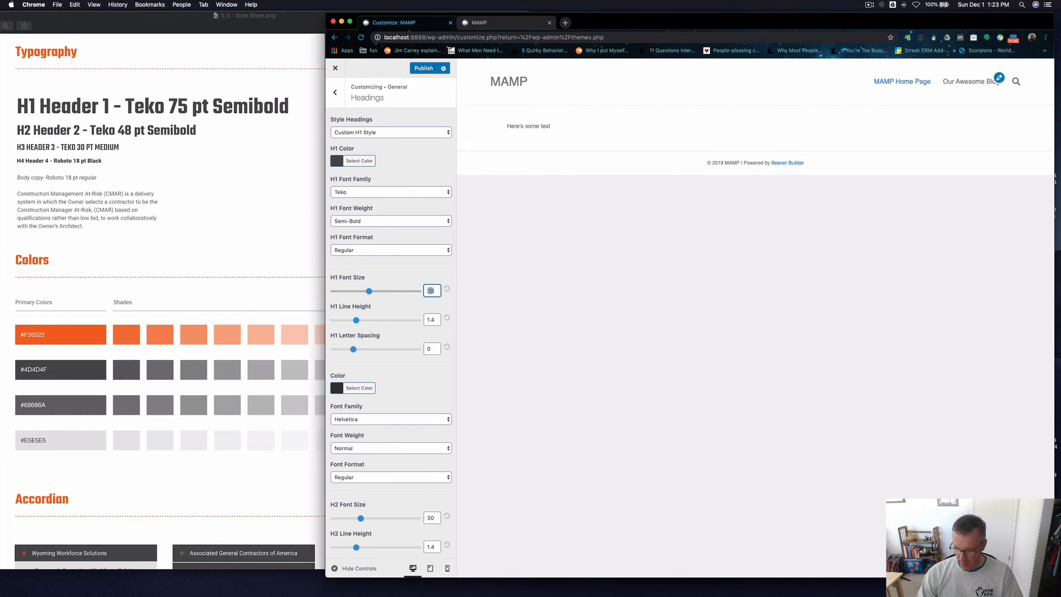
{"action": "type", "text": "75"}
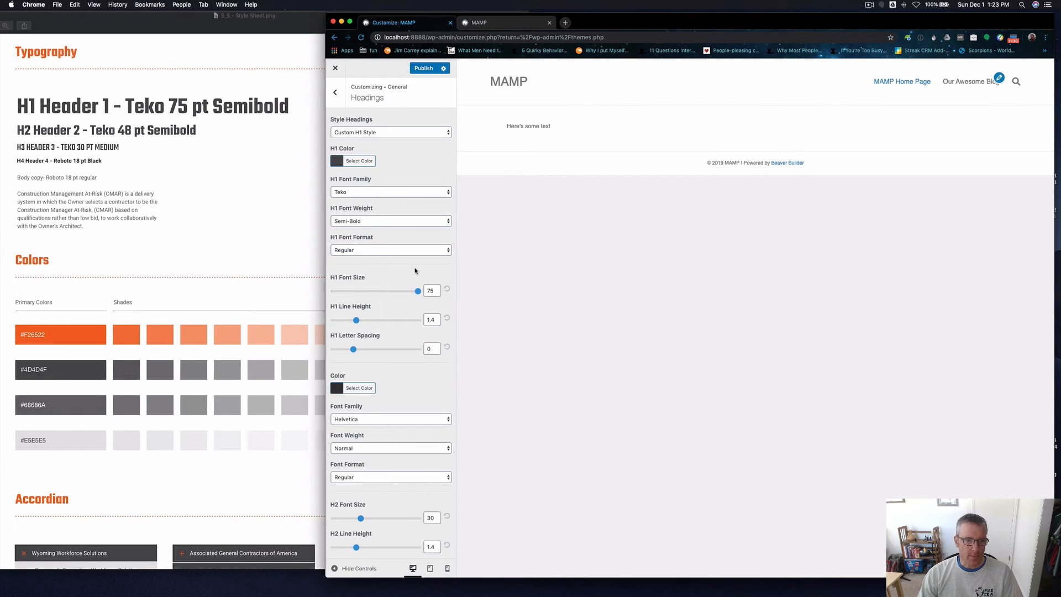
Set the shared font family for the headings below H1 to Teko and their font weight to Semi-Bold
{"action": "scroll", "coordinate": [415, 270], "scroll_direction": "down", "scroll_amount": 3}
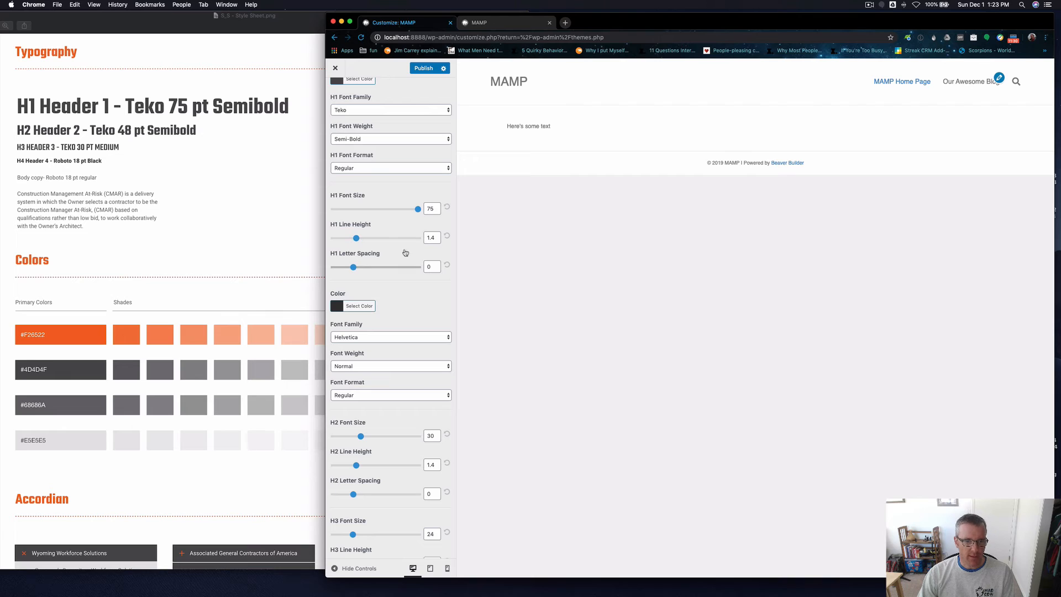
{"action": "scroll", "coordinate": [443, 308], "scroll_direction": "down", "scroll_amount": 5}
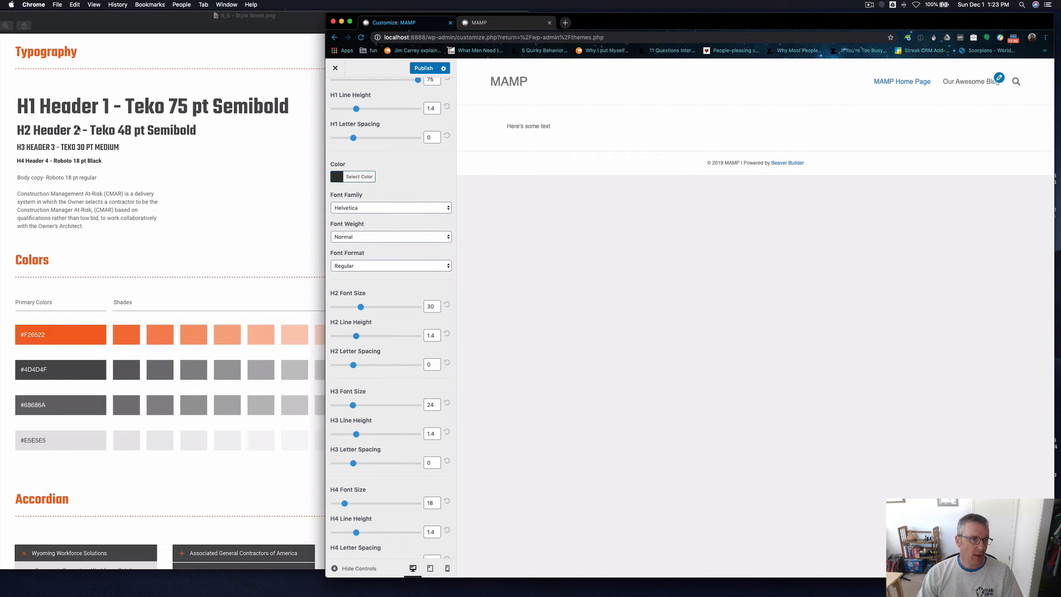
{"action": "left_click", "coordinate": [380, 208]}
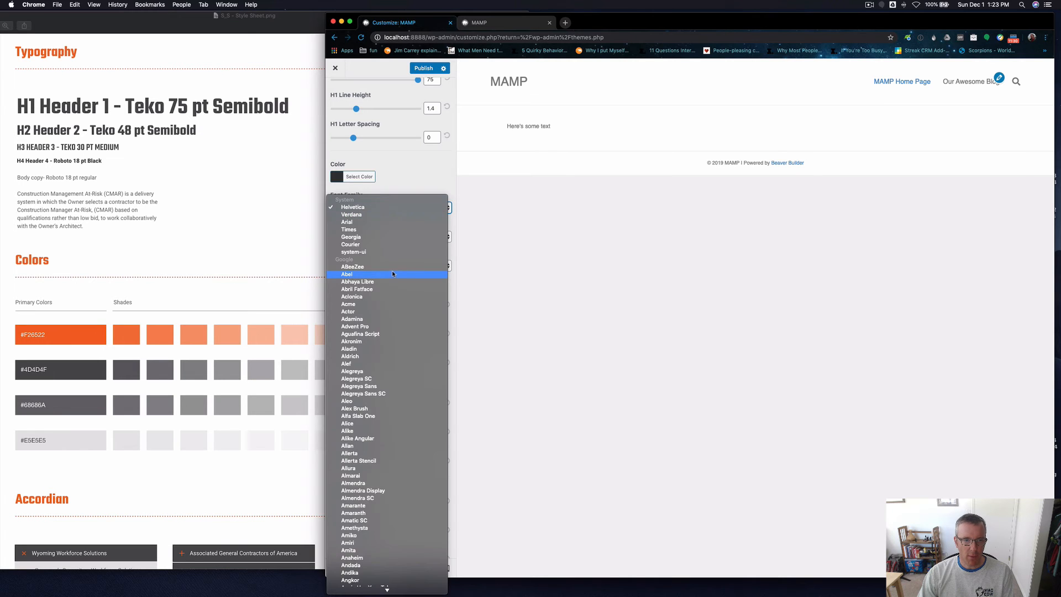
{"action": "scroll", "coordinate": [392, 273], "scroll_direction": "down", "scroll_amount": 20}
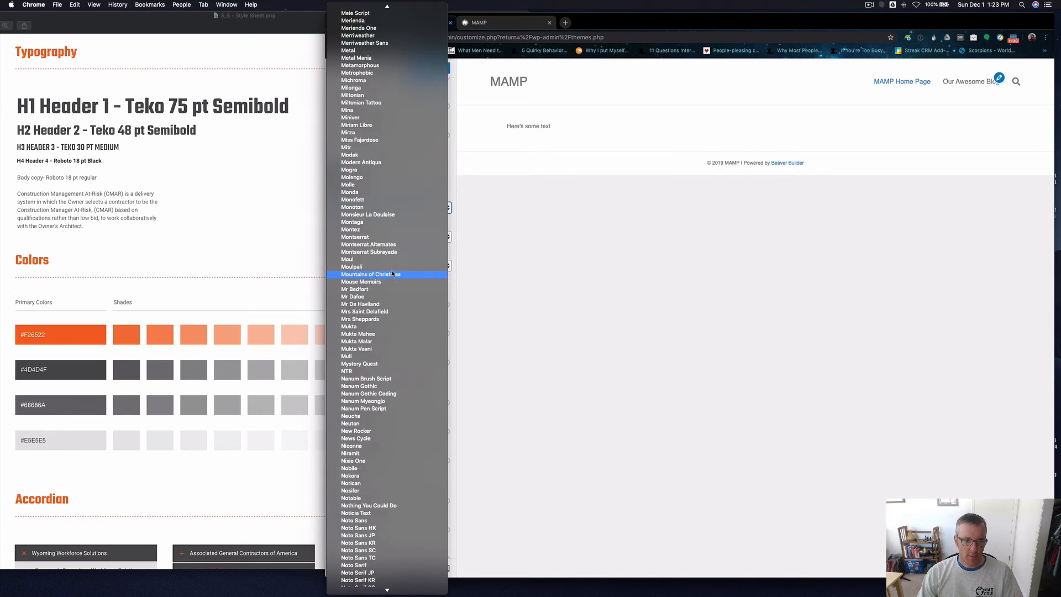
{"action": "scroll", "coordinate": [392, 273], "scroll_direction": "down", "scroll_amount": 20}
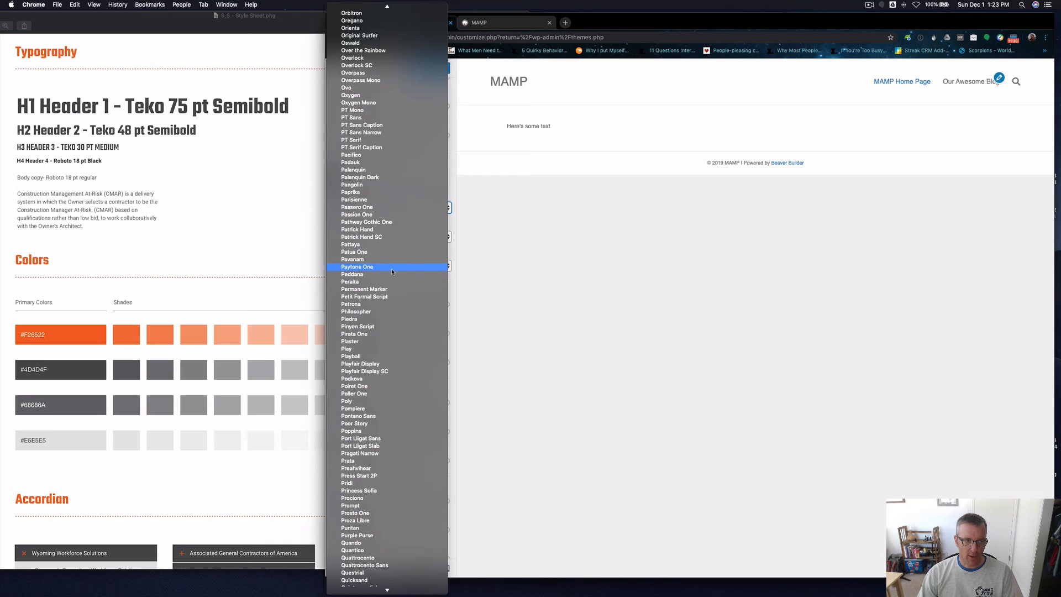
{"action": "scroll", "coordinate": [393, 267], "scroll_direction": "down", "scroll_amount": 20}
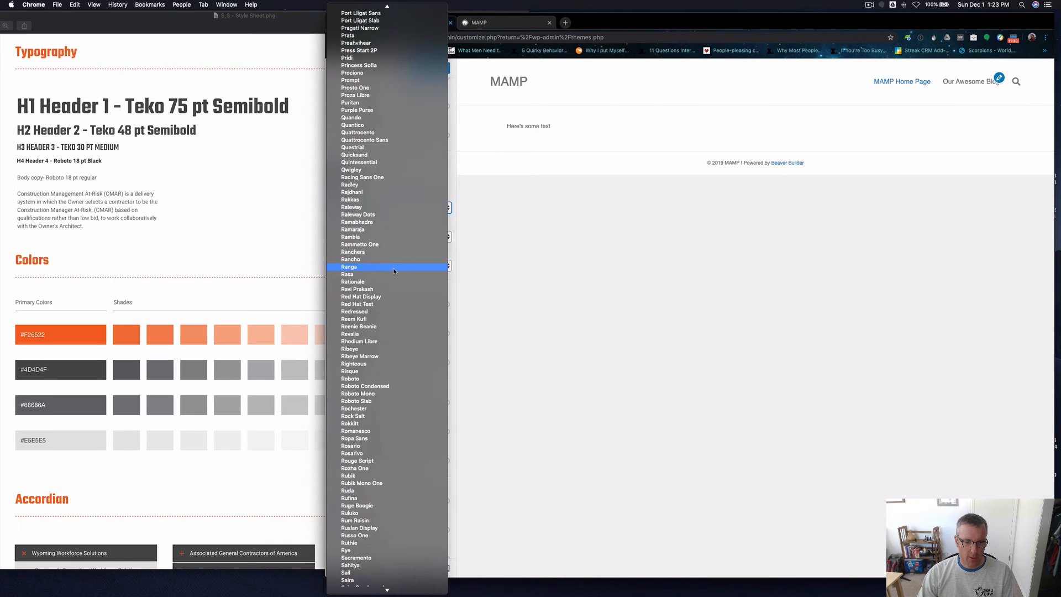
{"action": "scroll", "coordinate": [395, 268], "scroll_direction": "down", "scroll_amount": 20}
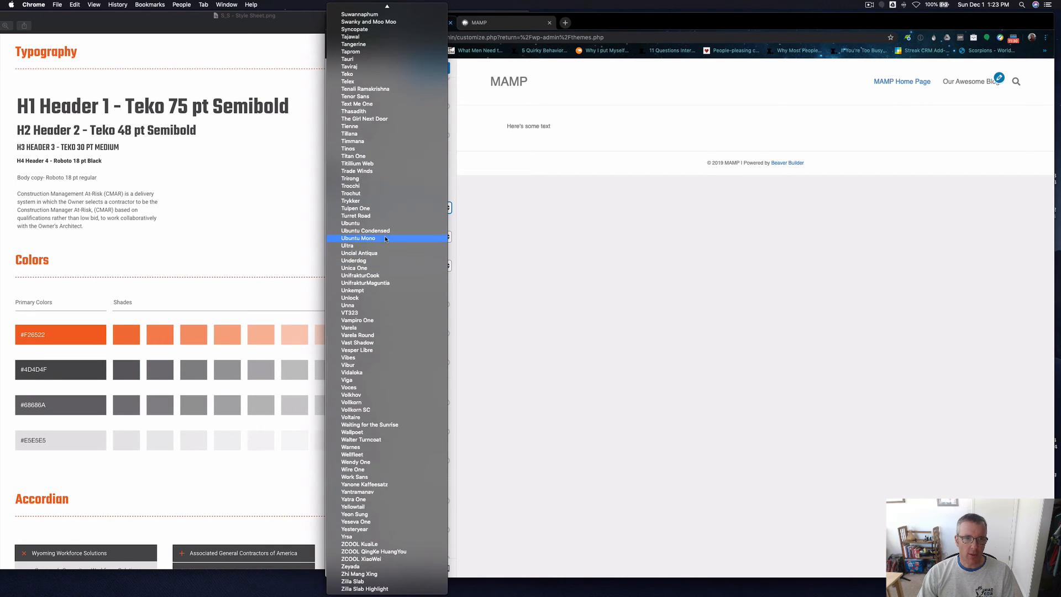
{"action": "left_click", "coordinate": [350, 74]}
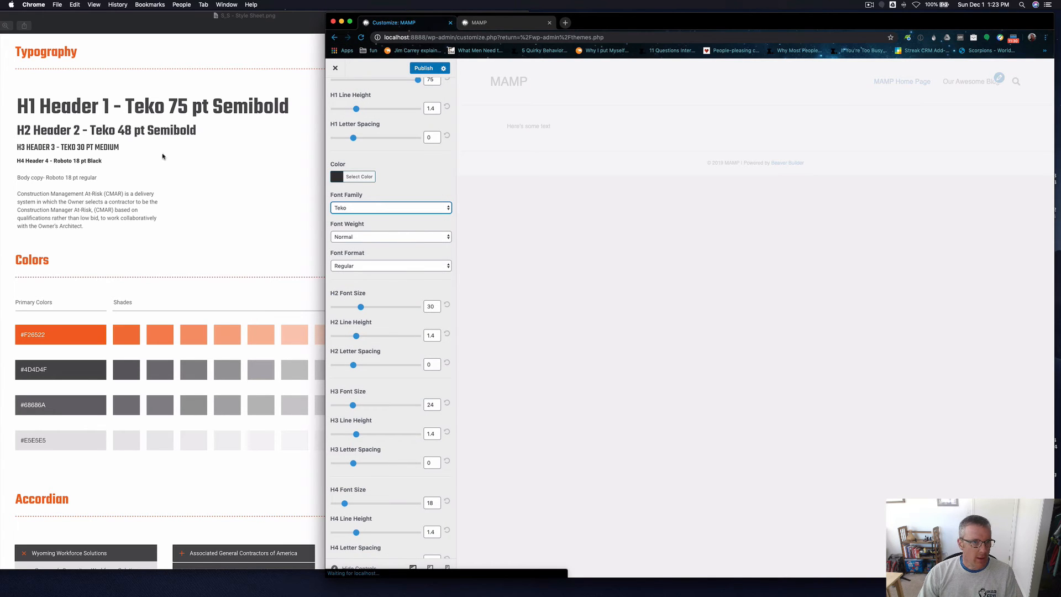
{"action": "left_click", "coordinate": [392, 239]}
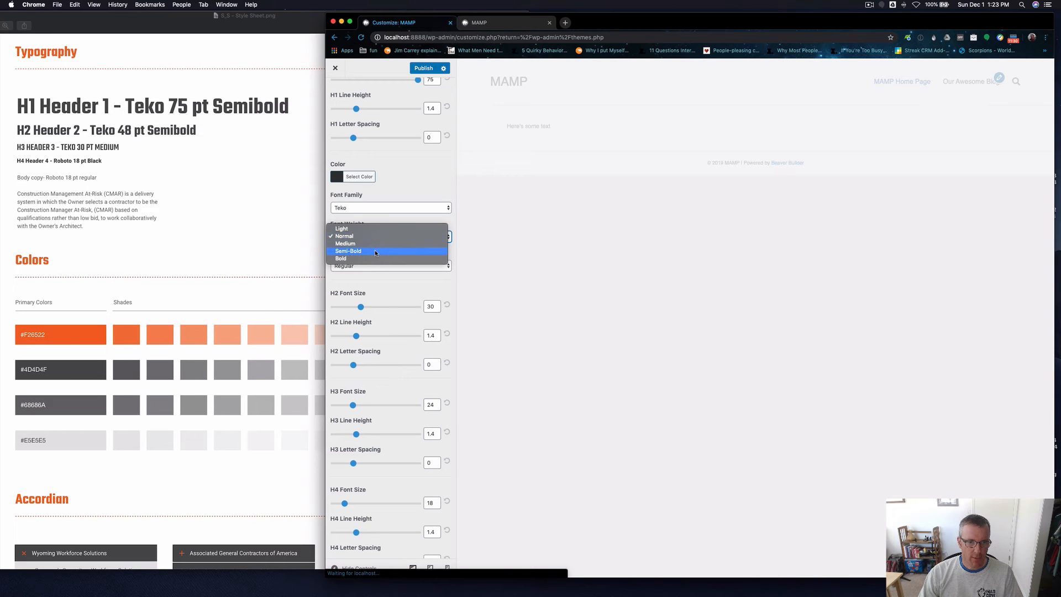
{"action": "left_click", "coordinate": [374, 250]}
Set the H2 font size to 48 and the H3 font size to 30
{"action": "scroll", "coordinate": [448, 302], "scroll_direction": "down", "scroll_amount": 5}
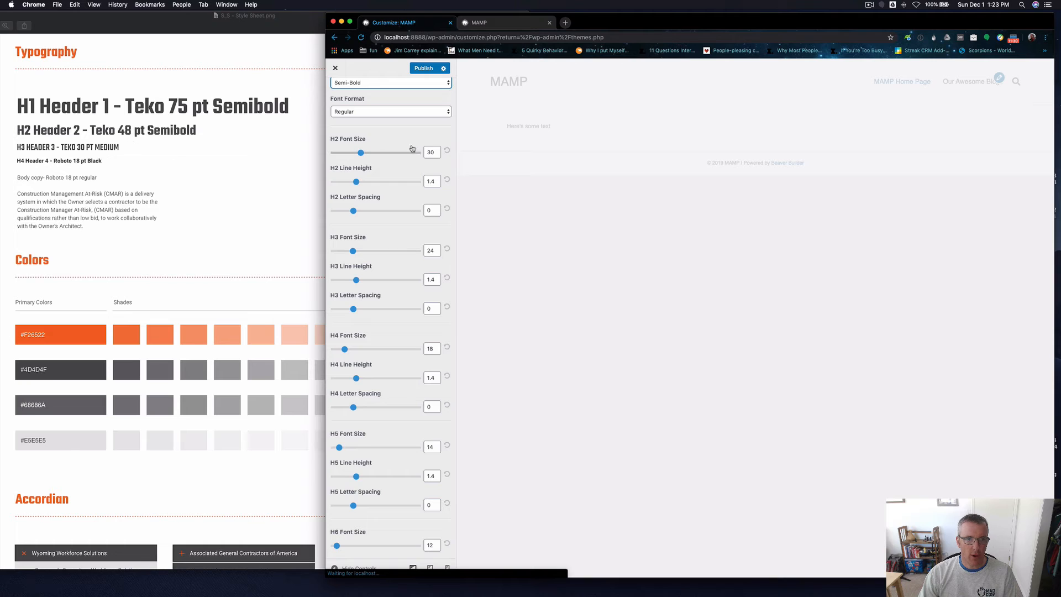
{"action": "left_click", "coordinate": [432, 151]}
{"action": "type", "text": "48"}
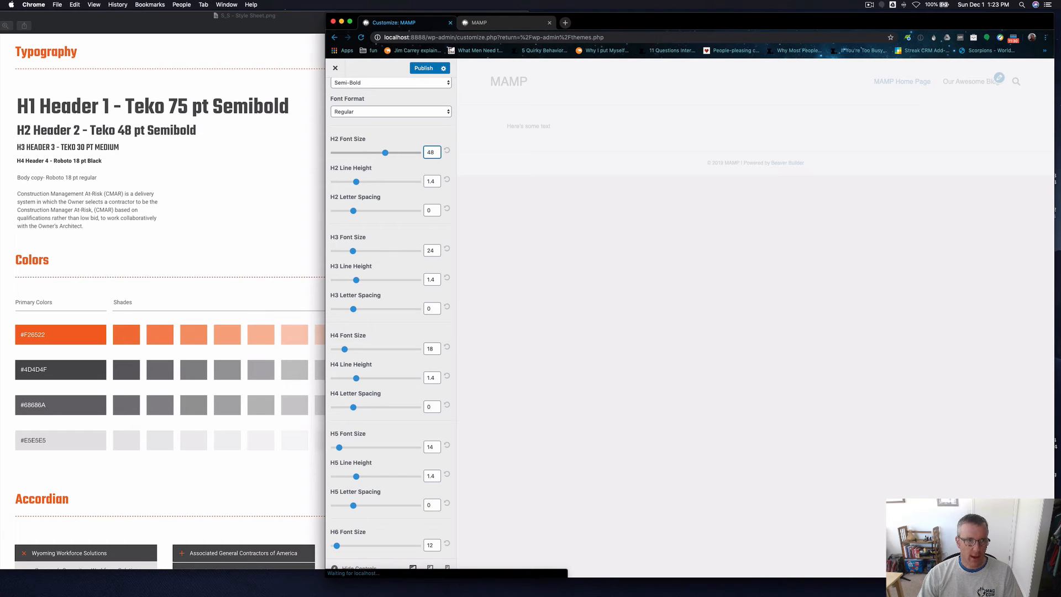
{"action": "double_click", "coordinate": [430, 250]}
{"action": "type", "text": "30"}
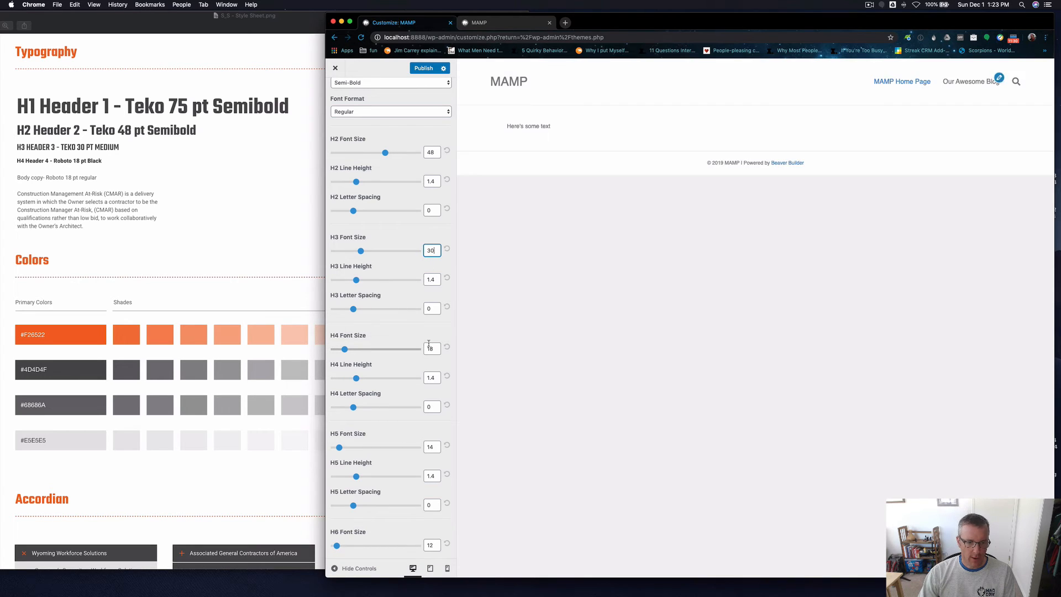
Review the remaining heading sizes and publish the heading changes
{"action": "scroll", "coordinate": [428, 353], "scroll_direction": "down", "scroll_amount": 3}
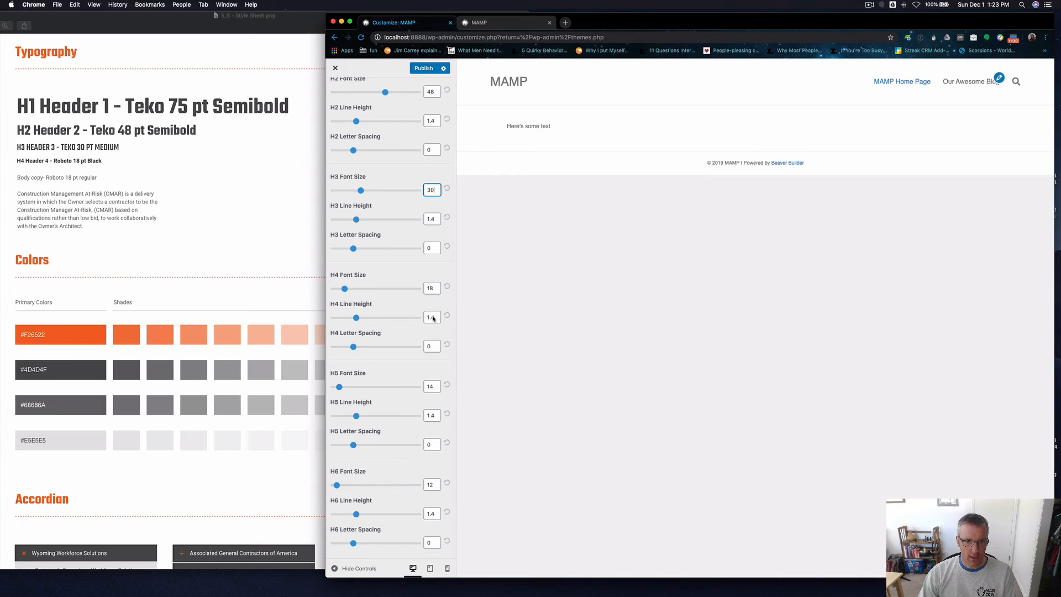
{"action": "scroll", "coordinate": [425, 403], "scroll_direction": "up", "scroll_amount": 10}
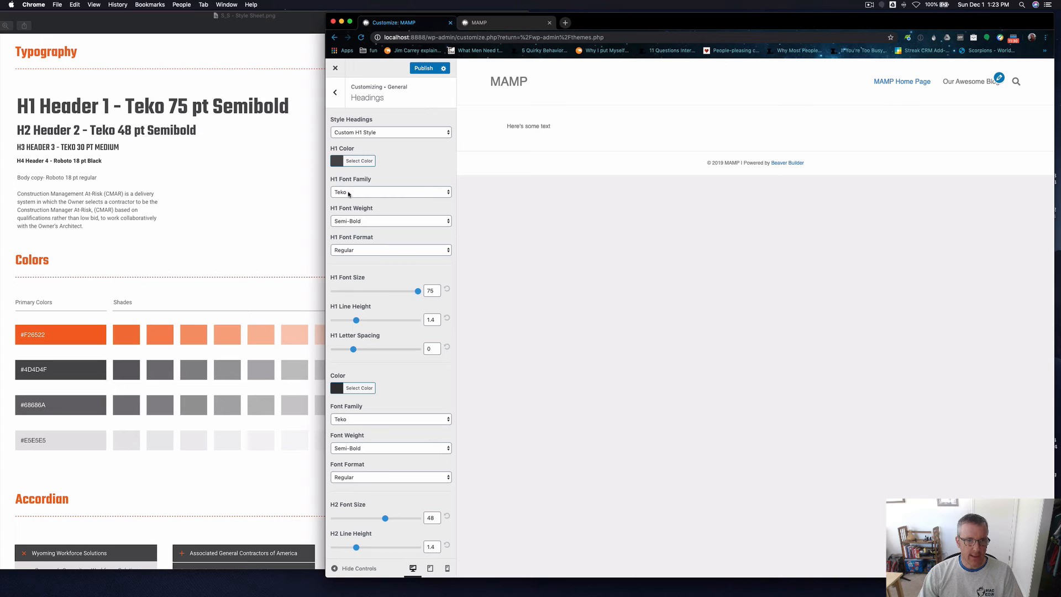
{"action": "left_click", "coordinate": [424, 70]}
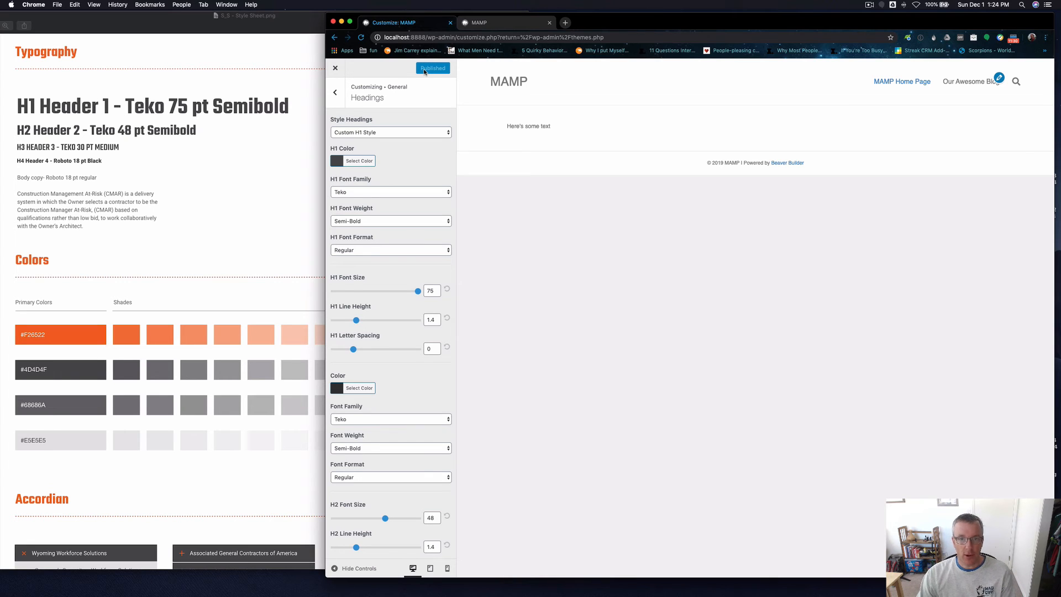
Open the general text settings and set the body font family to Roboto
{"action": "left_click", "coordinate": [334, 92]}
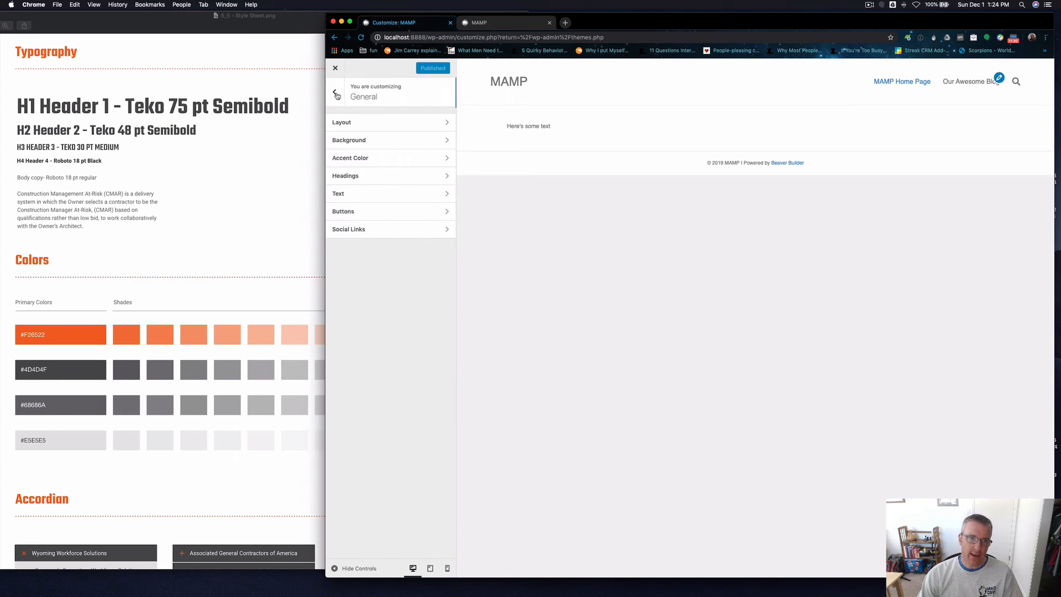
{"action": "left_click", "coordinate": [398, 197]}
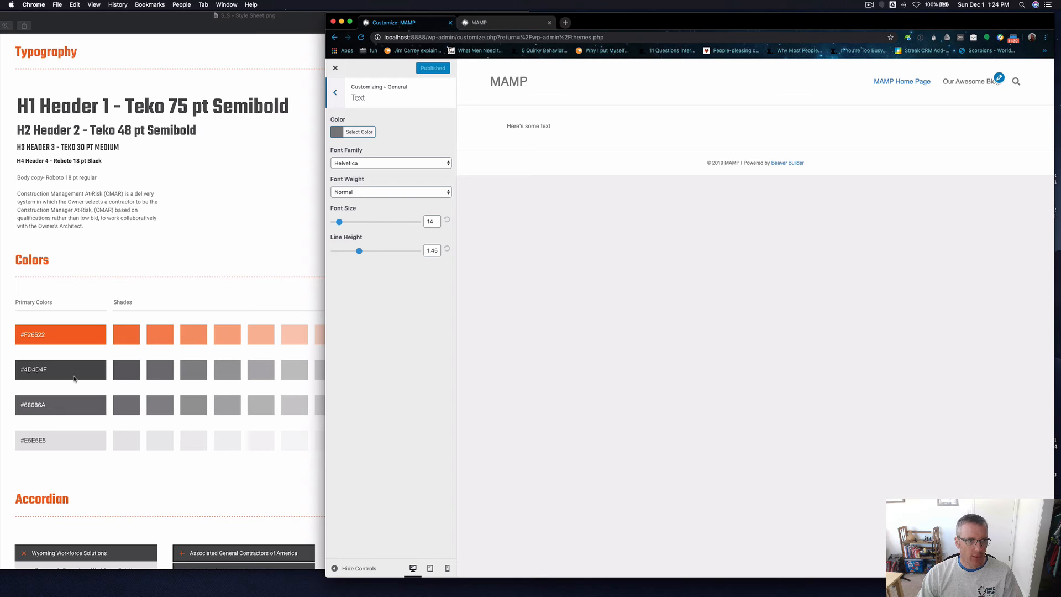
{"action": "left_click", "coordinate": [393, 162]}
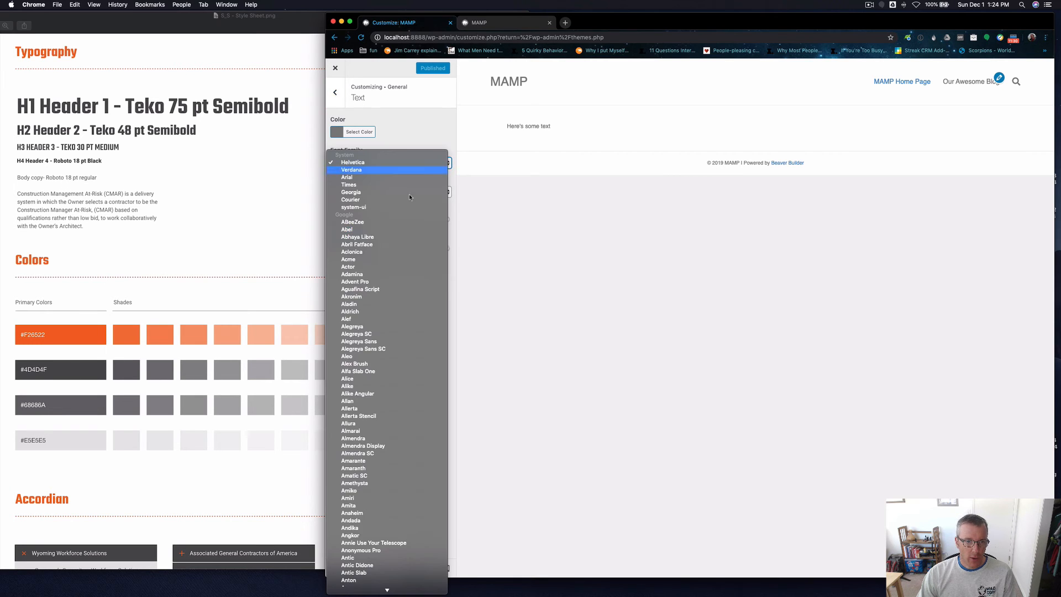
{"action": "scroll", "coordinate": [380, 301], "scroll_direction": "down", "scroll_amount": 5}
{"action": "scroll", "coordinate": [380, 300], "scroll_direction": "down", "scroll_amount": 20}
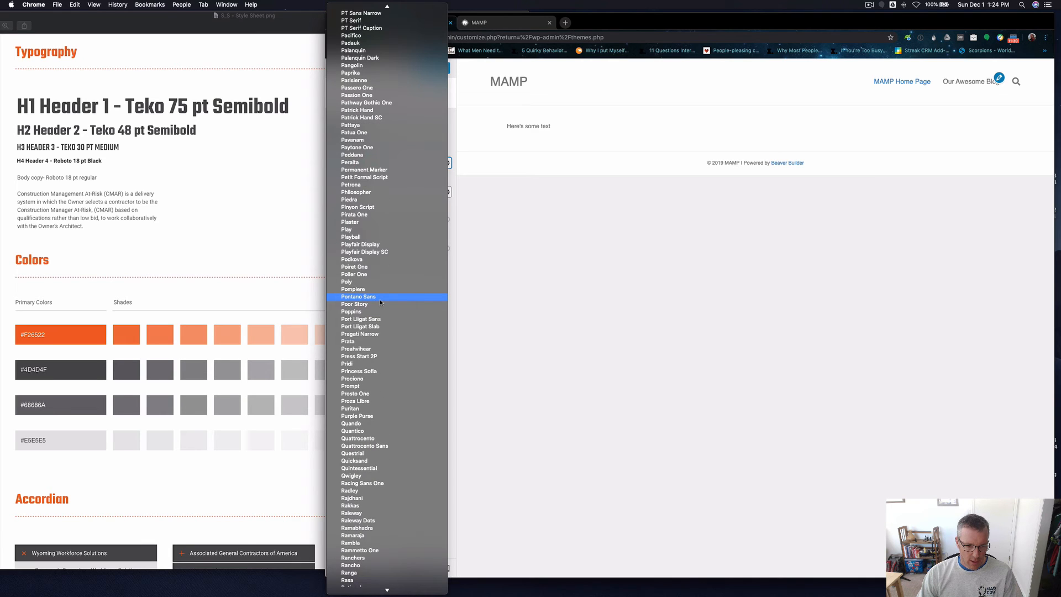
{"action": "scroll", "coordinate": [380, 303], "scroll_direction": "down", "scroll_amount": 10}
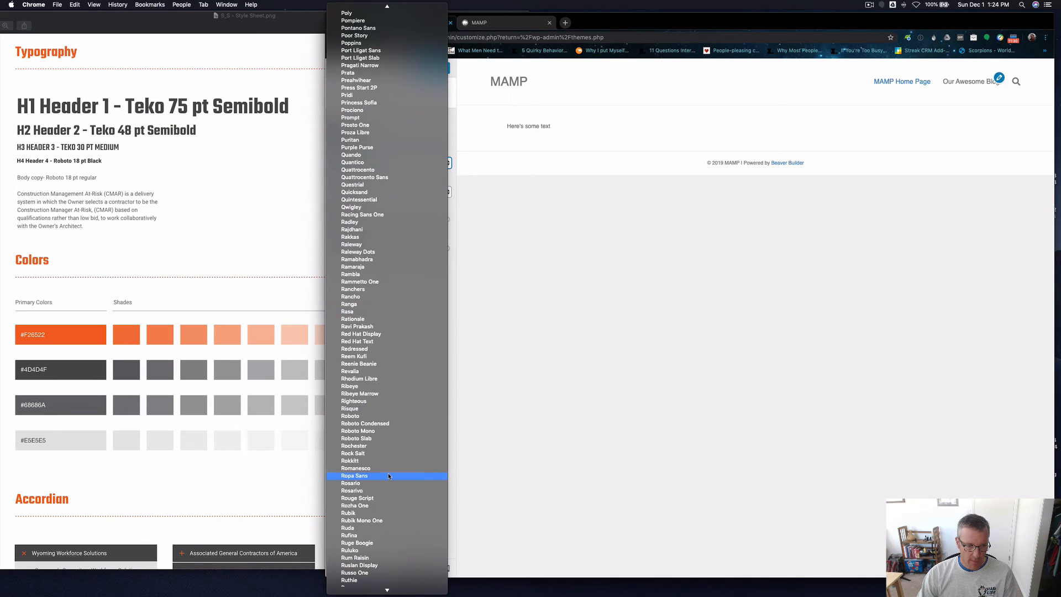
{"action": "left_click", "coordinate": [360, 416]}
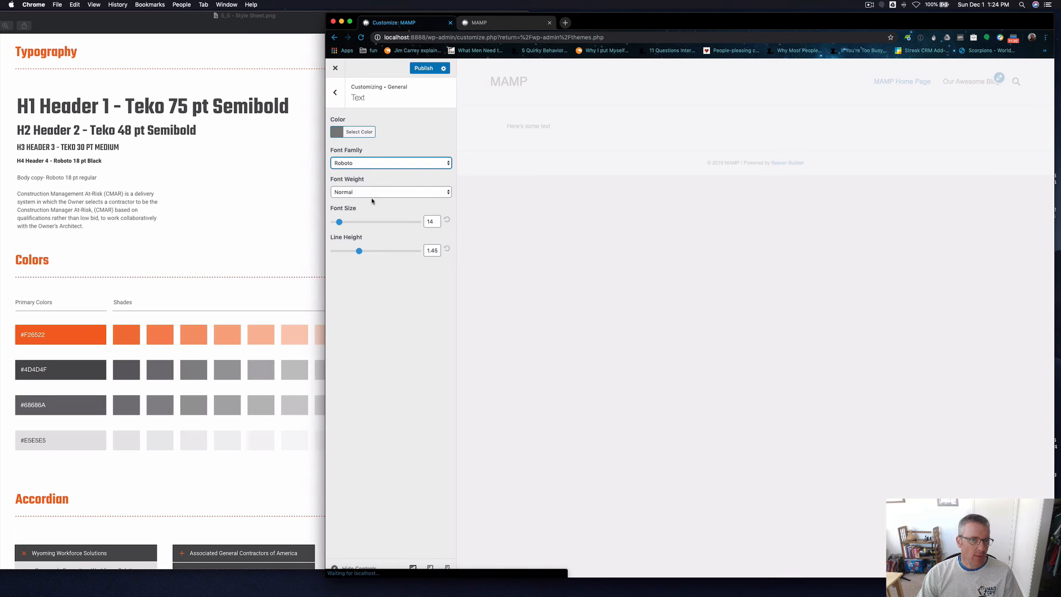
Set the body text font size to 18
{"action": "double_click", "coordinate": [430, 220]}
{"action": "type", "text": "18"}
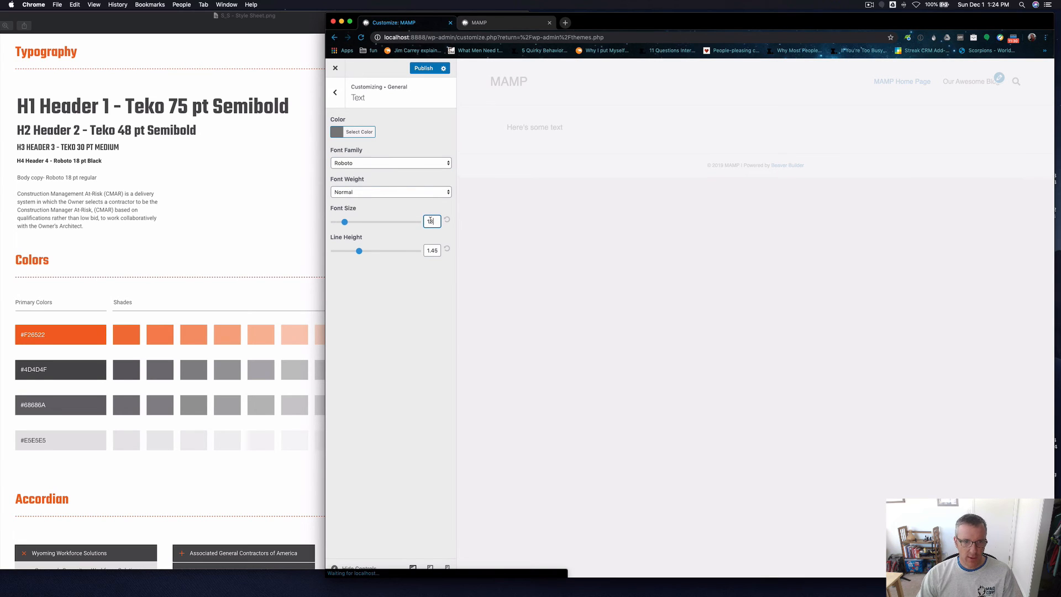
{"action": "left_click", "coordinate": [426, 321]}
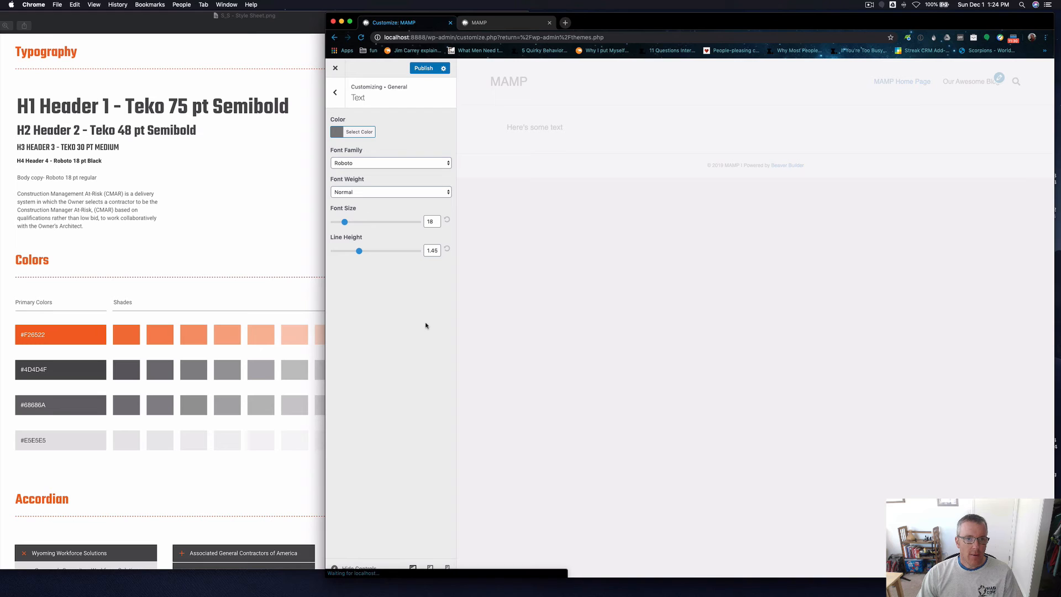
Set the body text color to #68686A and publish the text changes
{"action": "left_click", "coordinate": [359, 132]}
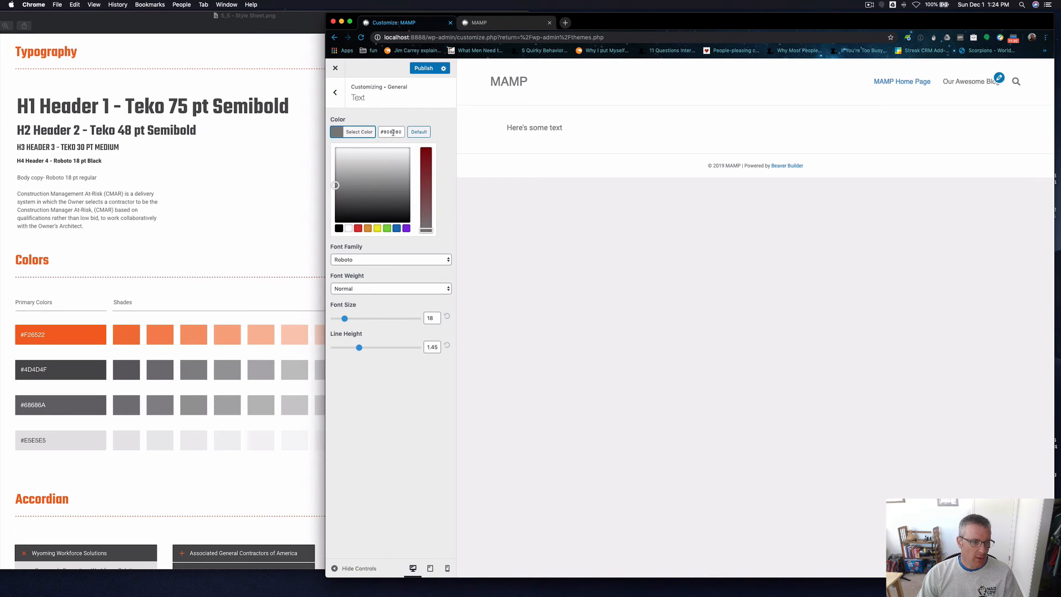
{"action": "triple_click", "coordinate": [393, 132]}
{"action": "type", "text": "#68686a"}
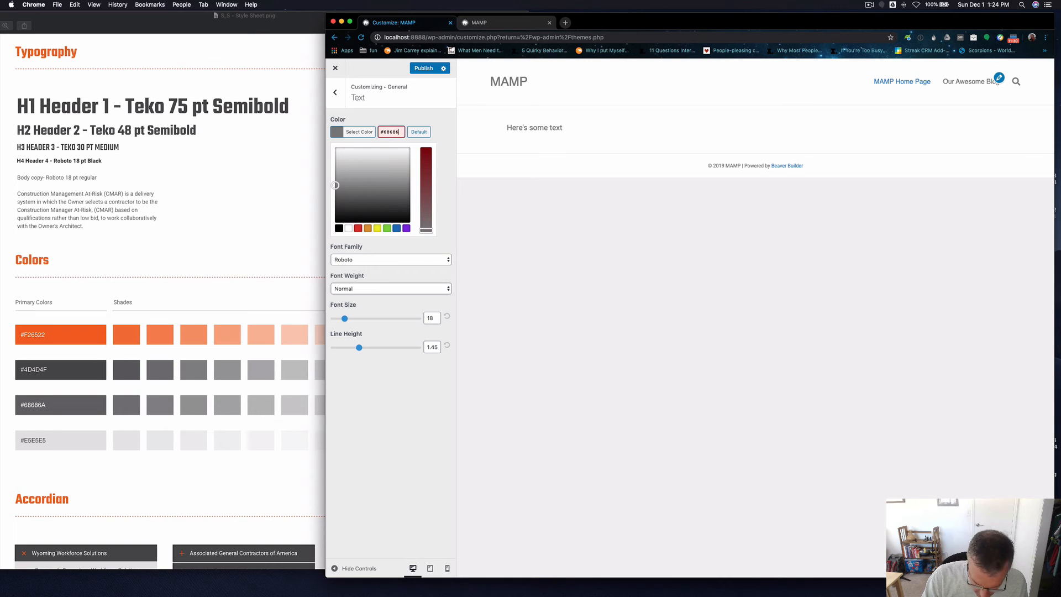
{"action": "left_click", "coordinate": [439, 125]}
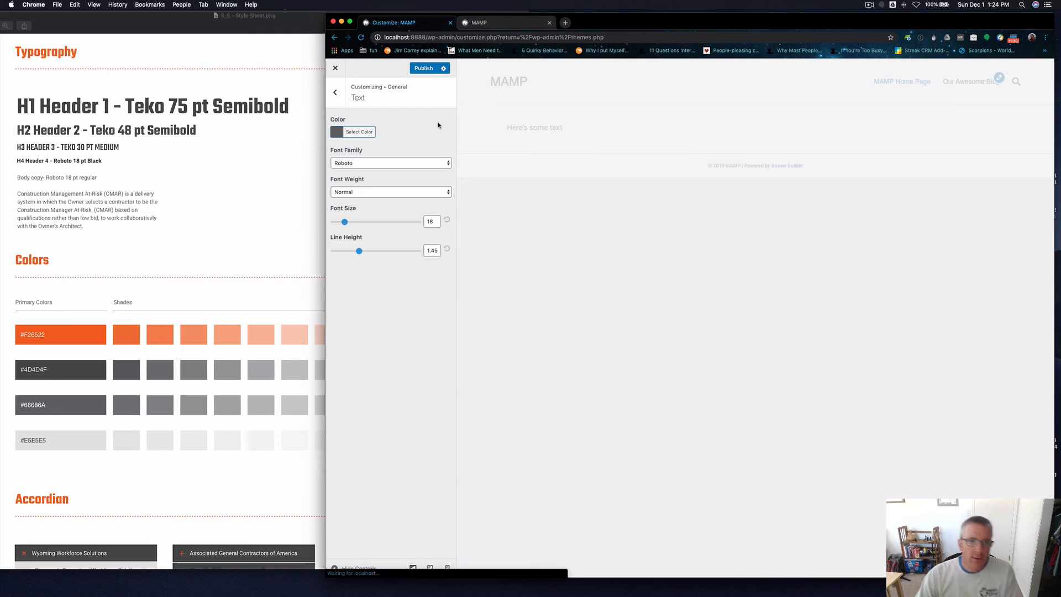
{"action": "left_click", "coordinate": [424, 68]}
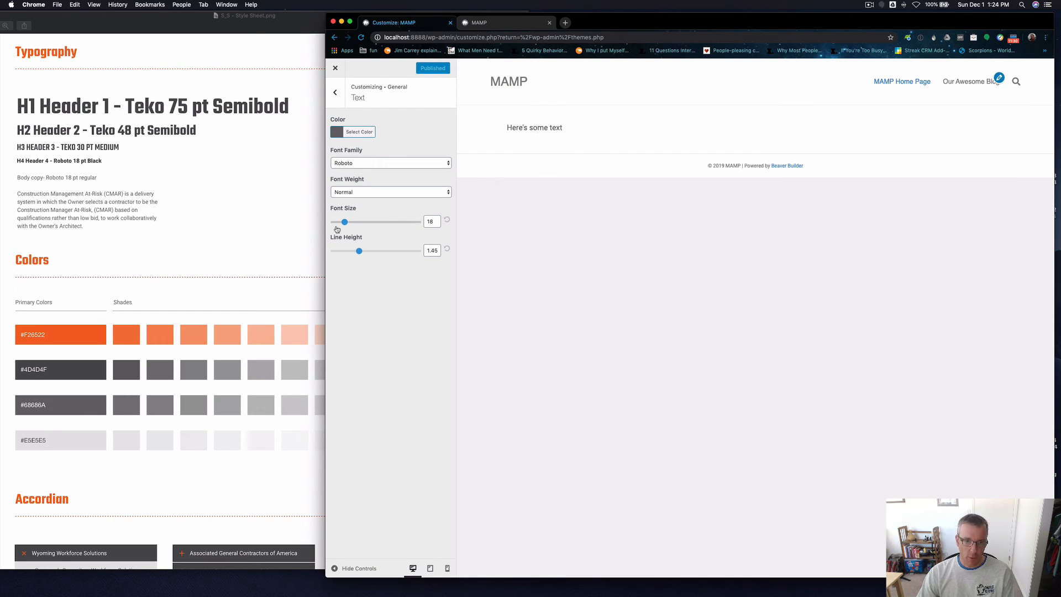
Check the general button style settings and return to the customizer's main sections
{"action": "left_click", "coordinate": [336, 93]}
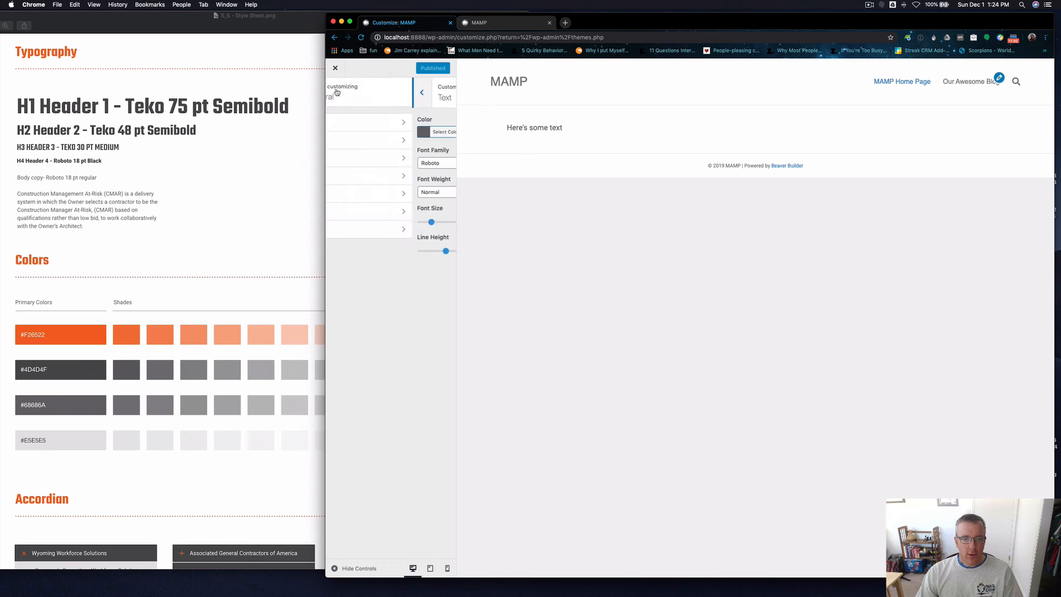
{"action": "left_click", "coordinate": [408, 210]}
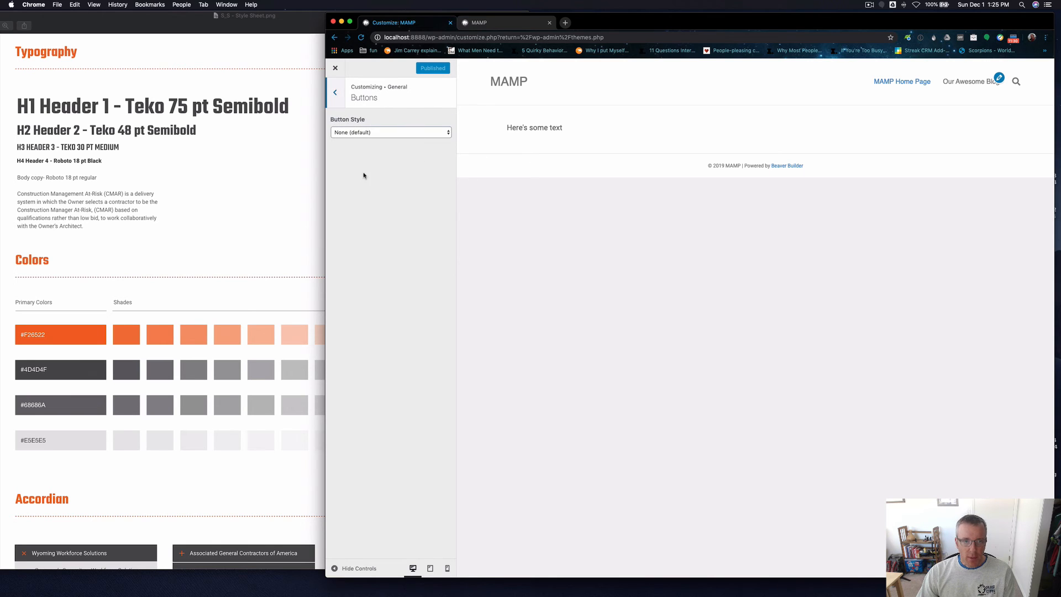
{"action": "left_click", "coordinate": [335, 91]}
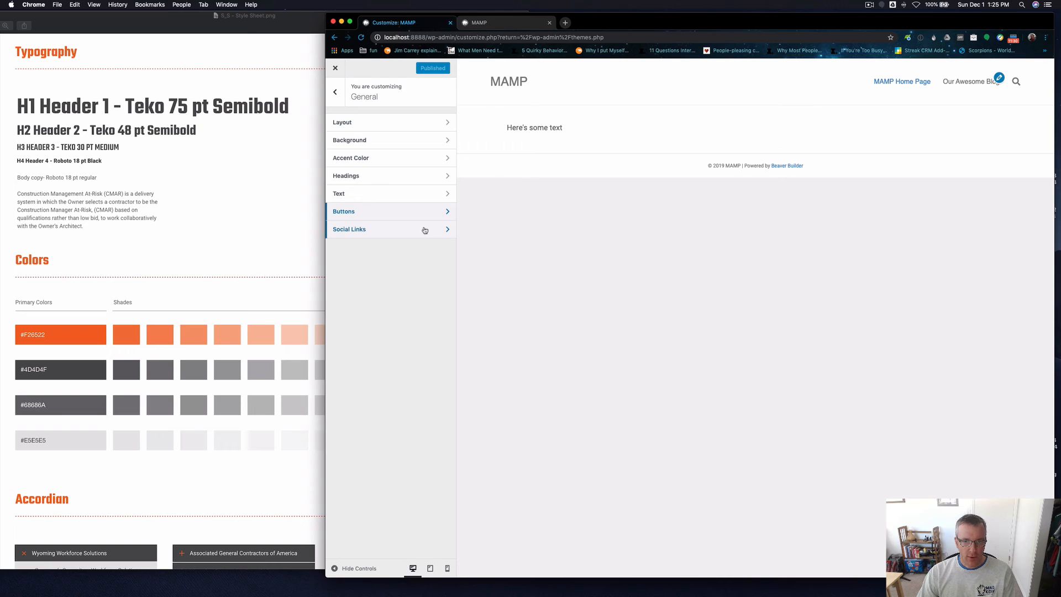
{"action": "left_click", "coordinate": [334, 93]}
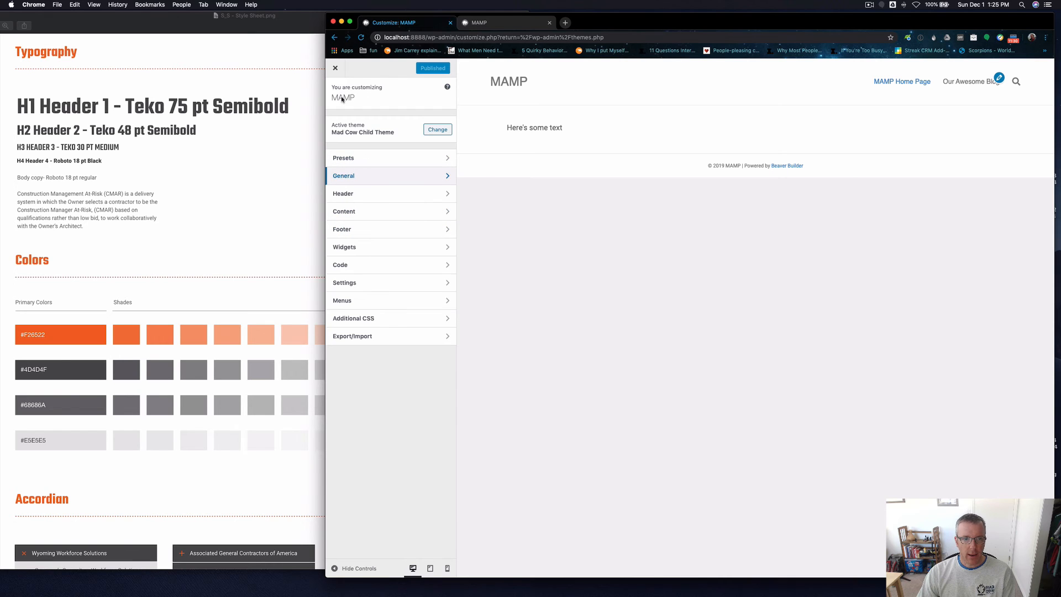
Try a 1 Column top bar layout in the header with the placeholder text "dfgsdfgs"
{"action": "left_click", "coordinate": [405, 196]}
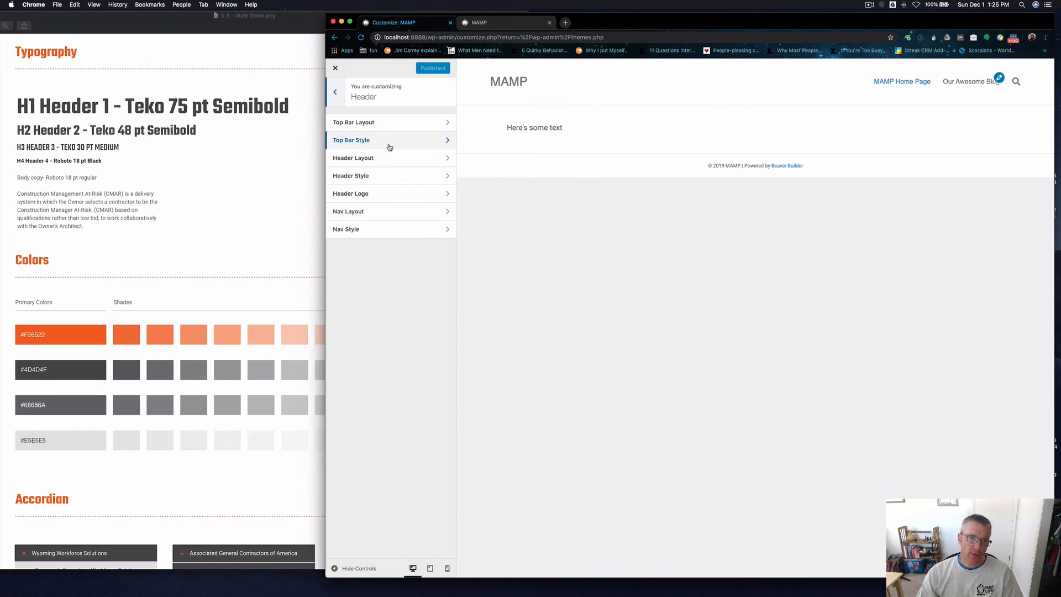
{"action": "left_click", "coordinate": [394, 126]}
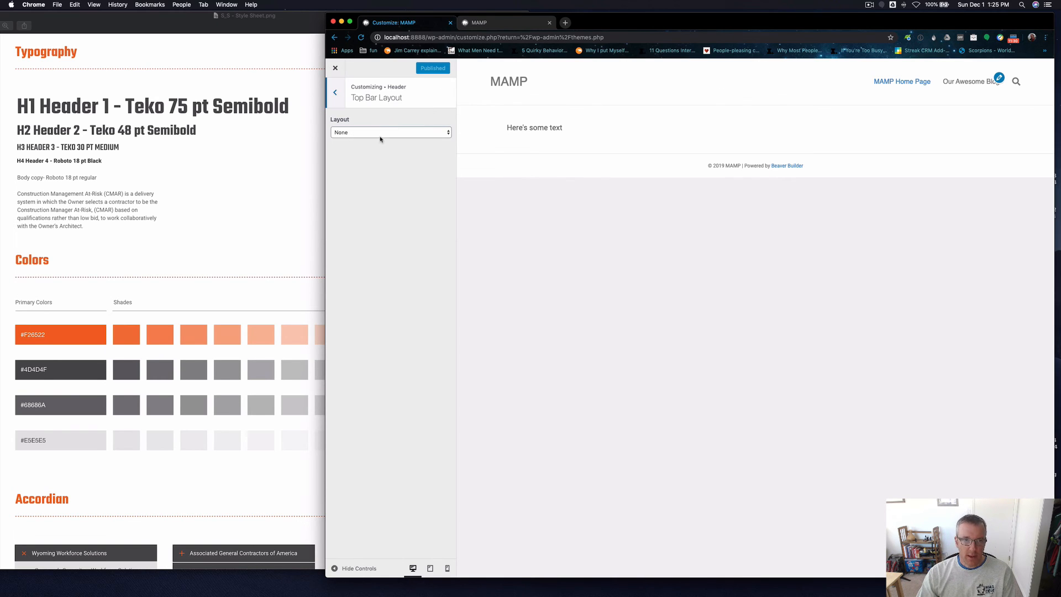
{"action": "left_click", "coordinate": [380, 136]}
{"action": "left_click", "coordinate": [371, 138]}
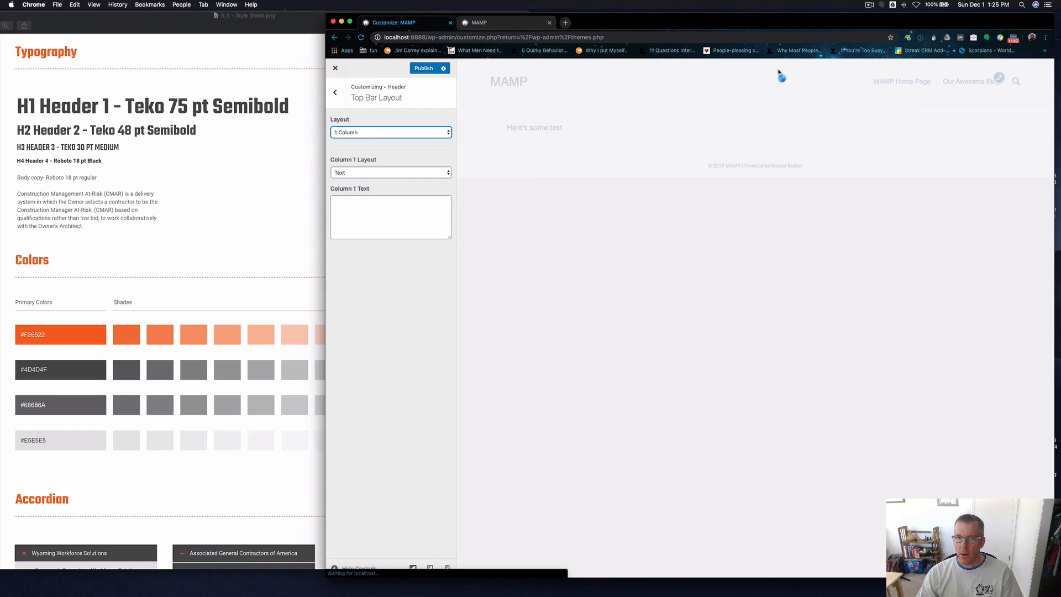
{"action": "left_click", "coordinate": [377, 213]}
{"action": "type", "text": "dfgsdfgs"}
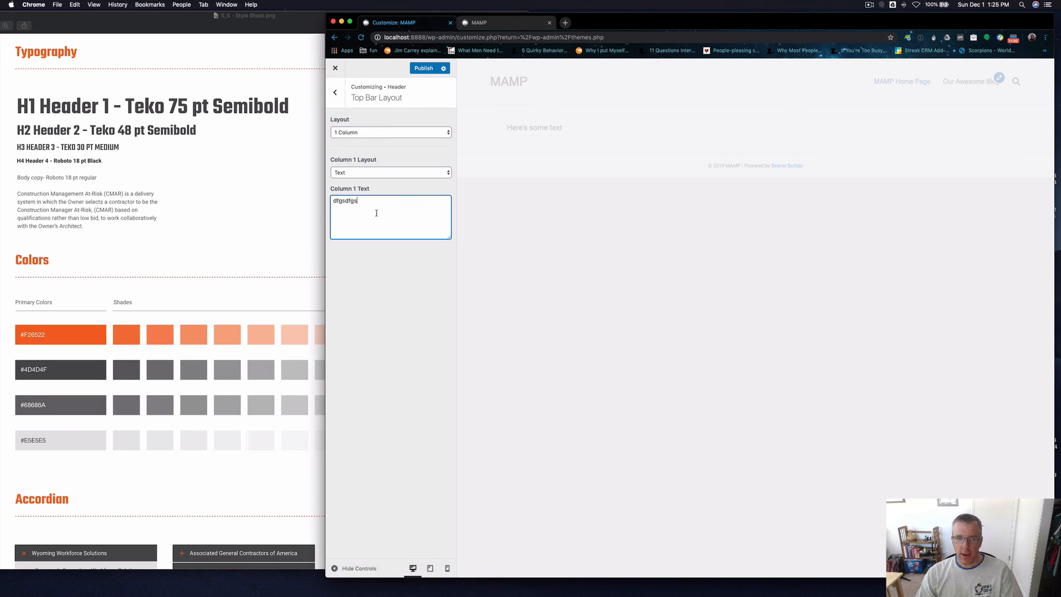
{"action": "left_click", "coordinate": [590, 259]}
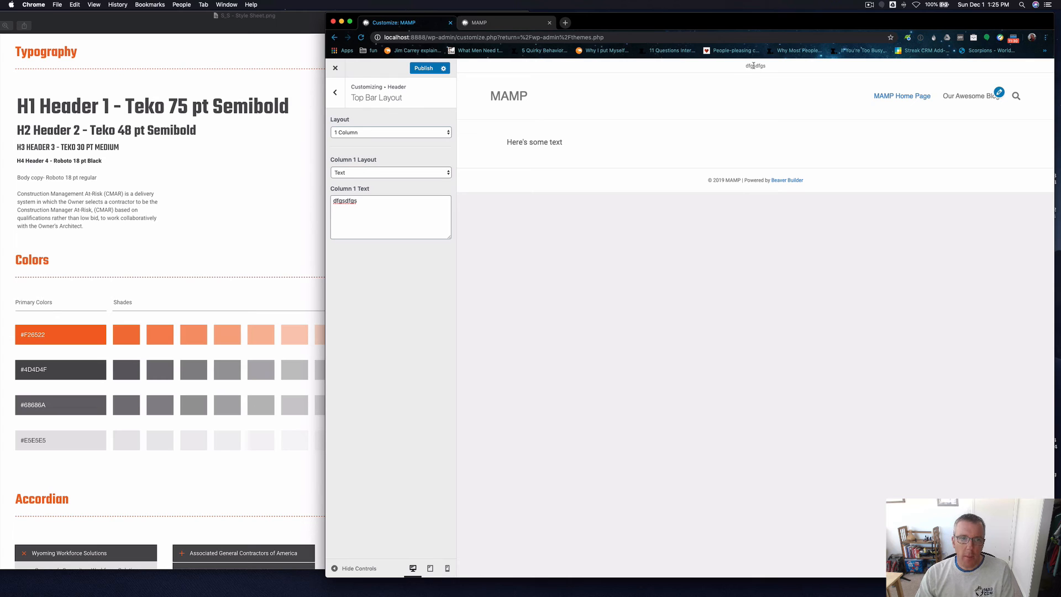
Try a 2 Columns top bar layout with Social Icons in the second column
{"action": "left_click", "coordinate": [377, 134]}
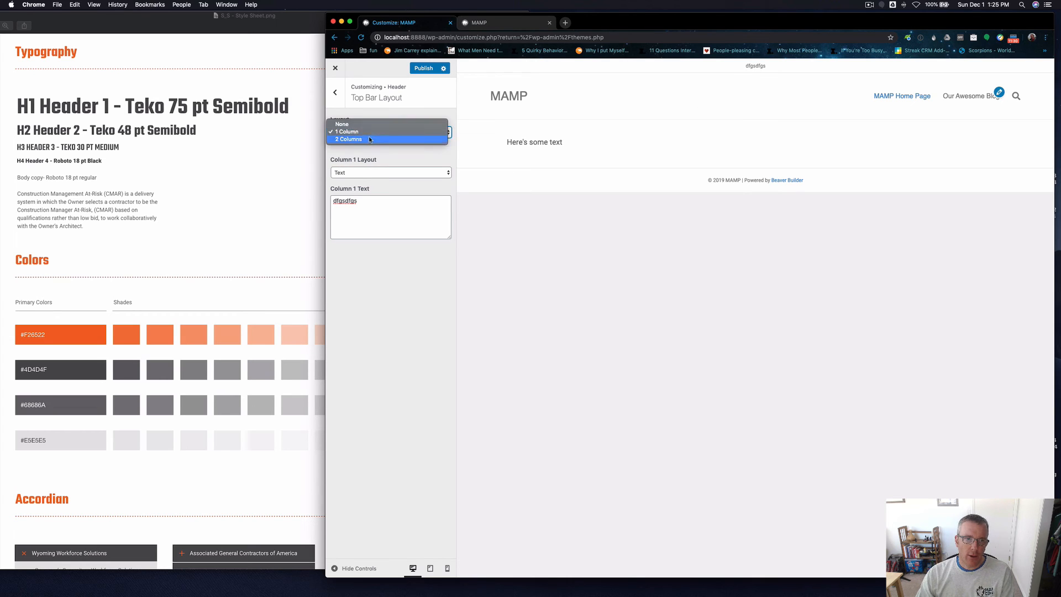
{"action": "left_click", "coordinate": [368, 142]}
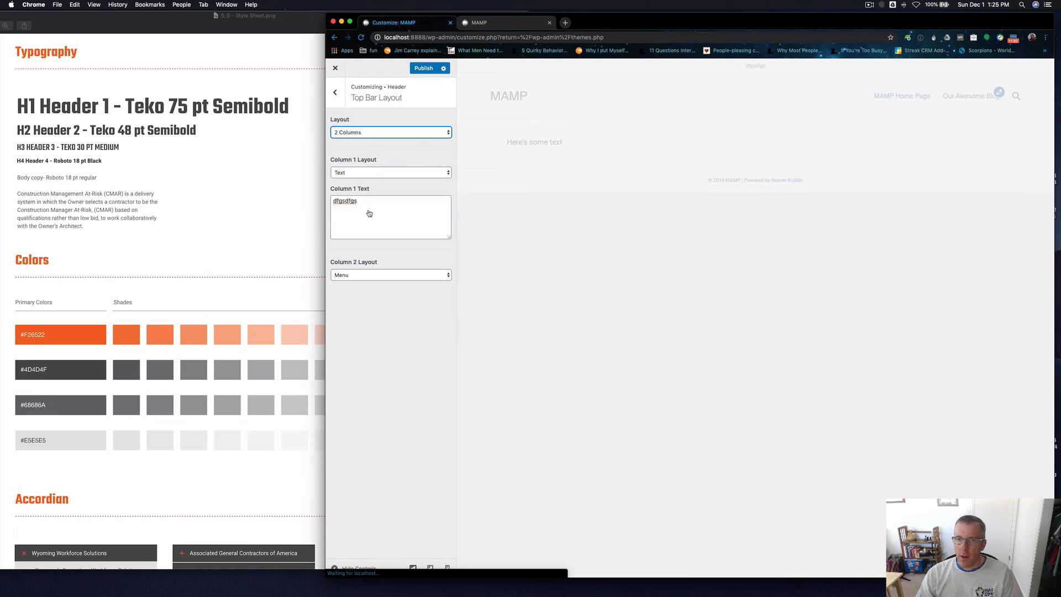
{"action": "left_click", "coordinate": [374, 276]}
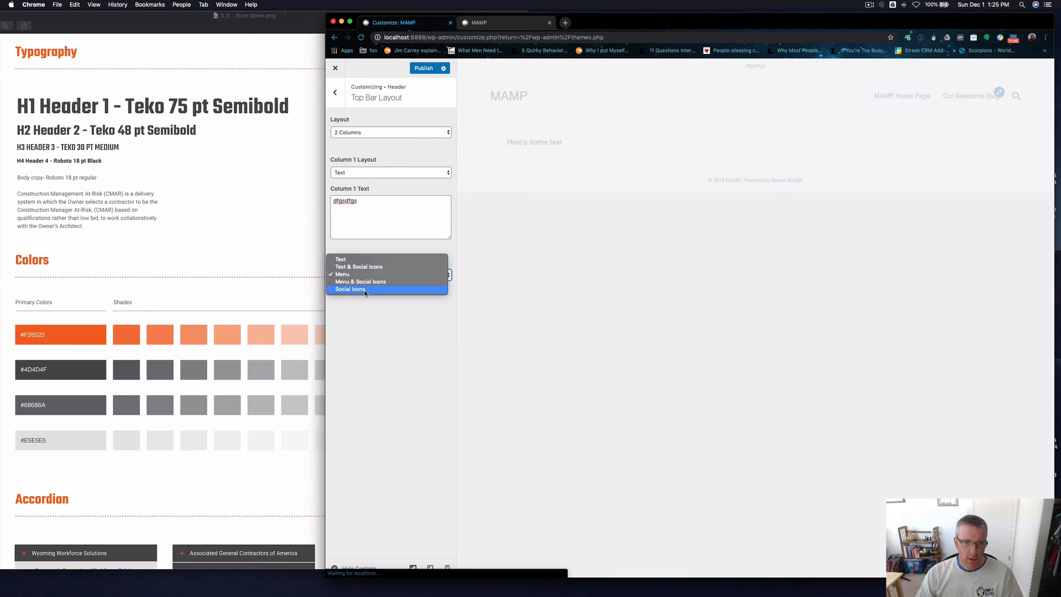
{"action": "left_click", "coordinate": [365, 289]}
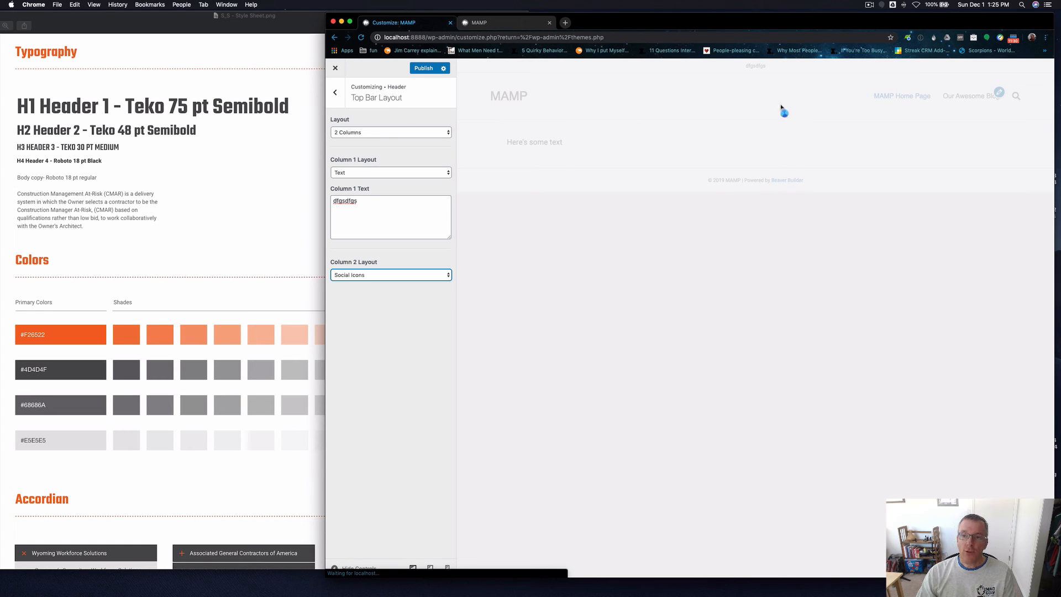
Set the top bar layout to None and publish the change
{"action": "left_click", "coordinate": [359, 132]}
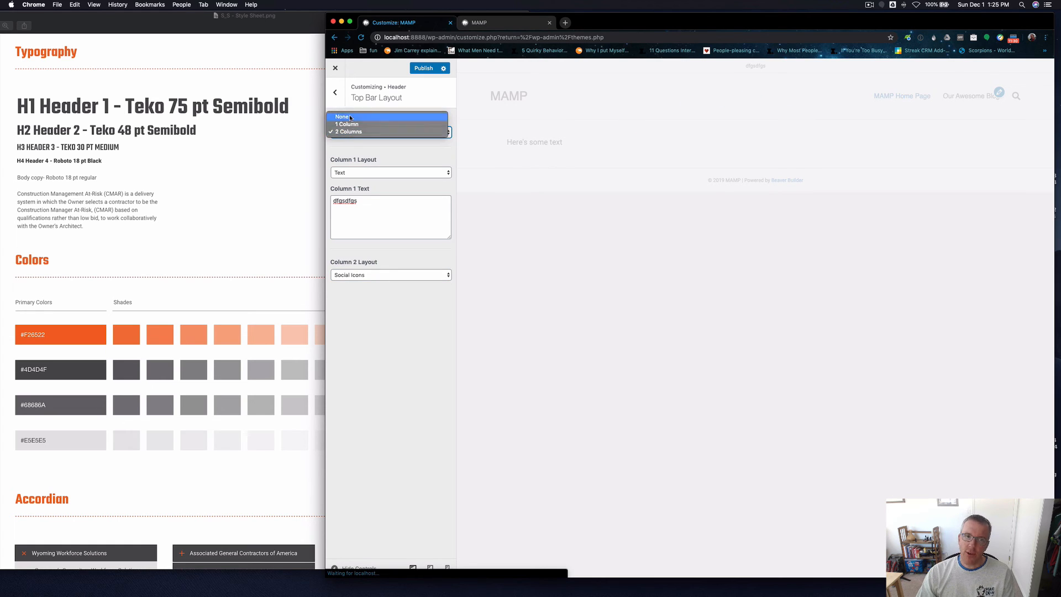
{"action": "left_click", "coordinate": [350, 117]}
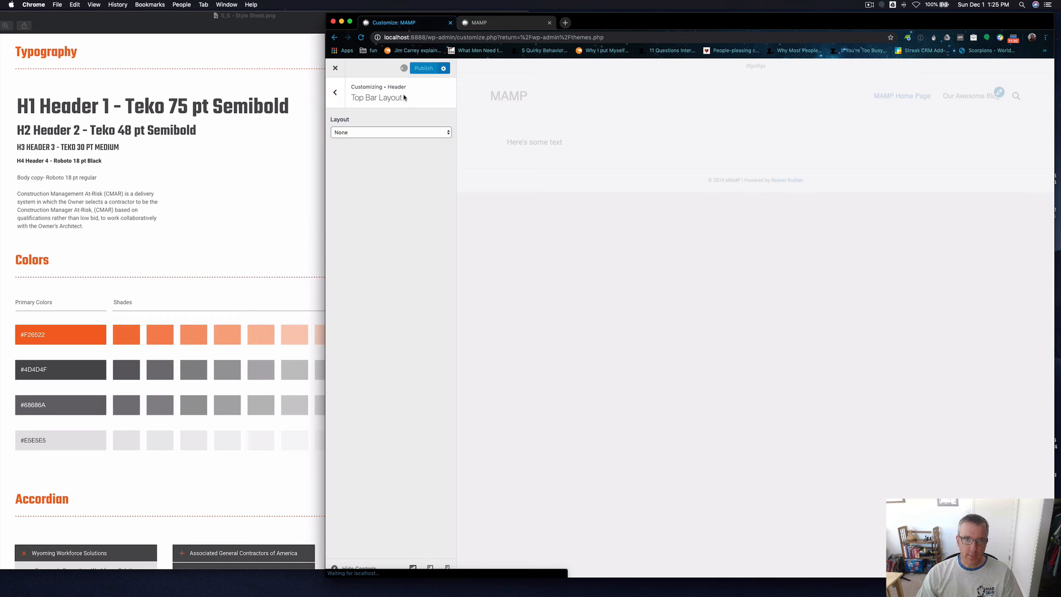
{"action": "left_click", "coordinate": [335, 94]}
Set the header layout to Nav Centered and reduce its padding to 11
{"action": "left_click", "coordinate": [375, 159]}
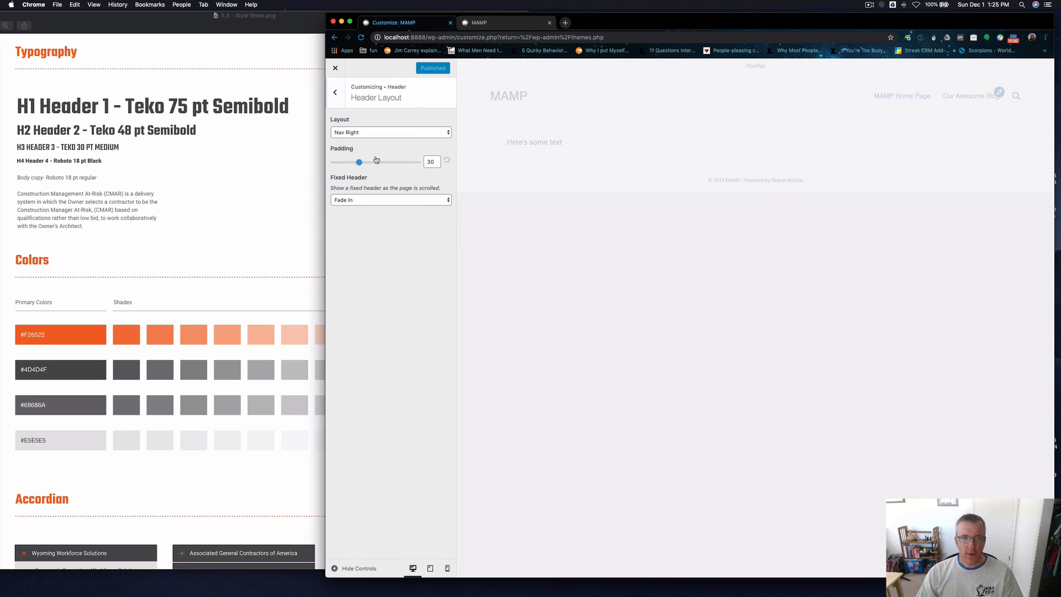
{"action": "left_click", "coordinate": [358, 132]}
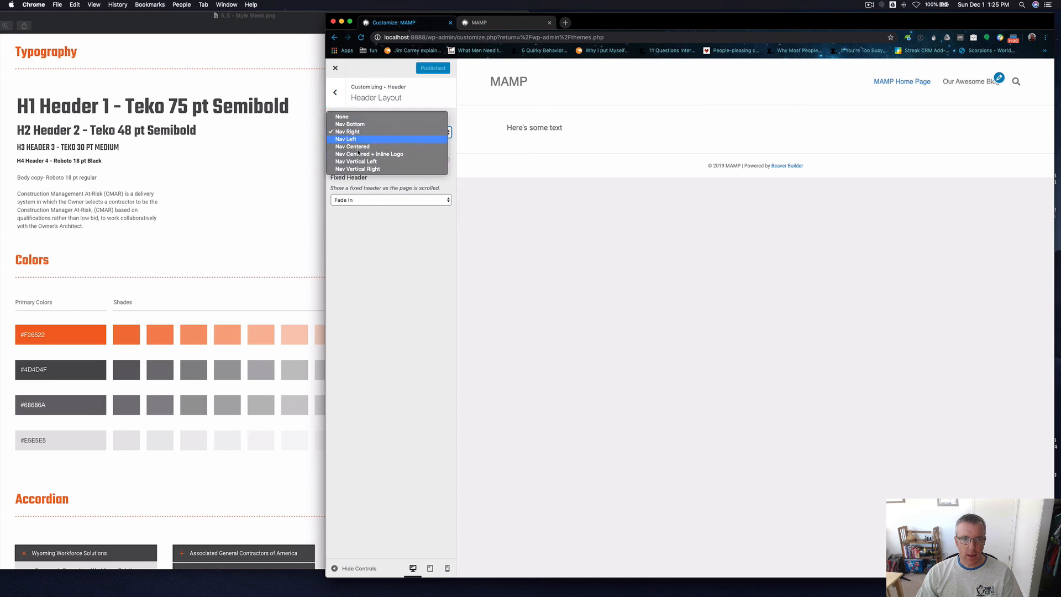
{"action": "left_click", "coordinate": [358, 147]}
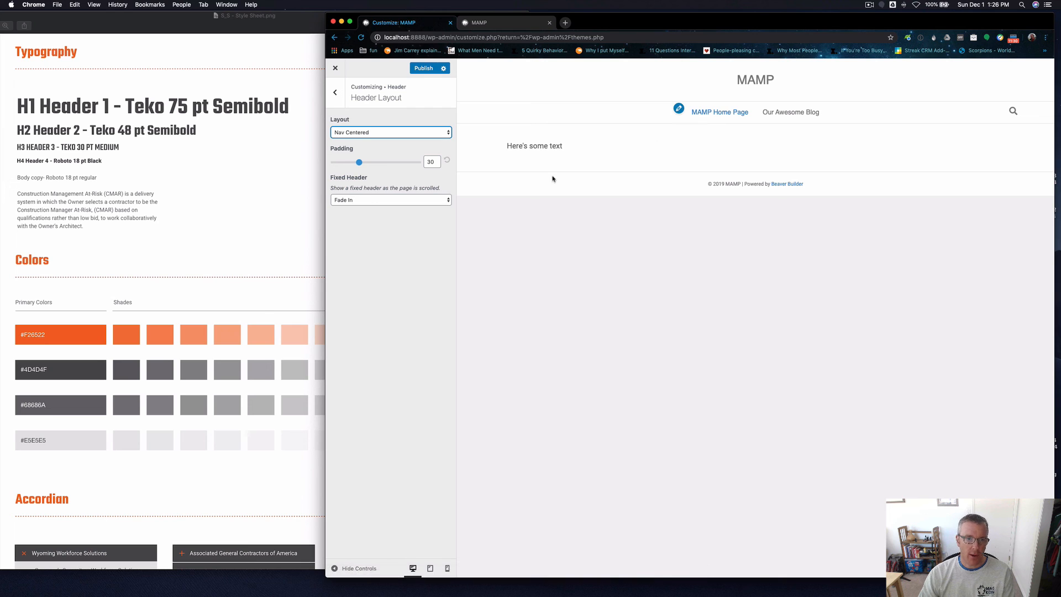
{"action": "mouse_move", "coordinate": [359, 163]}
{"action": "left_mouse_down"}
{"action": "mouse_move", "coordinate": [420, 163]}
{"action": "mouse_move", "coordinate": [343, 163]}
{"action": "left_mouse_up"}
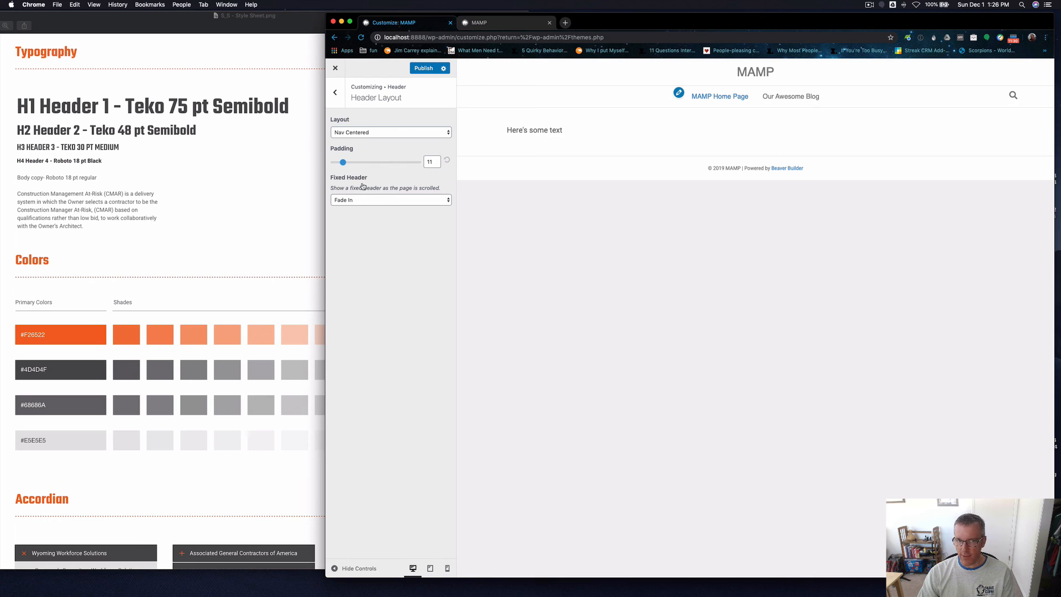
Check the fixed header options, keep Fade In, and publish the header layout changes
{"action": "left_click", "coordinate": [390, 200]}
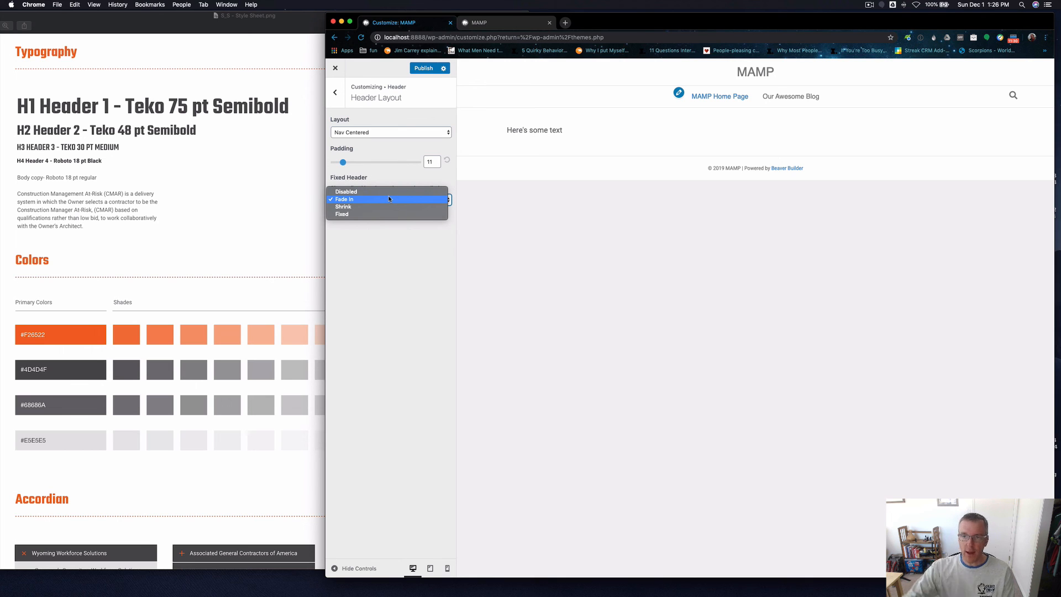
{"action": "left_click", "coordinate": [428, 69]}
{"action": "left_click", "coordinate": [424, 68]}
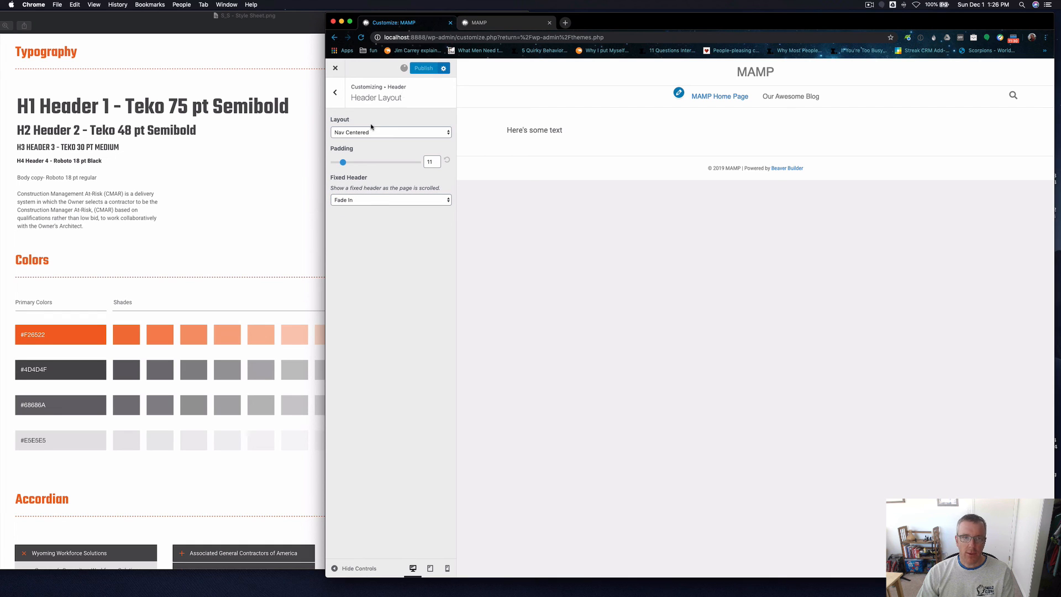
Review the background, text, link and hover color options in the header style settings
{"action": "left_click", "coordinate": [335, 95]}
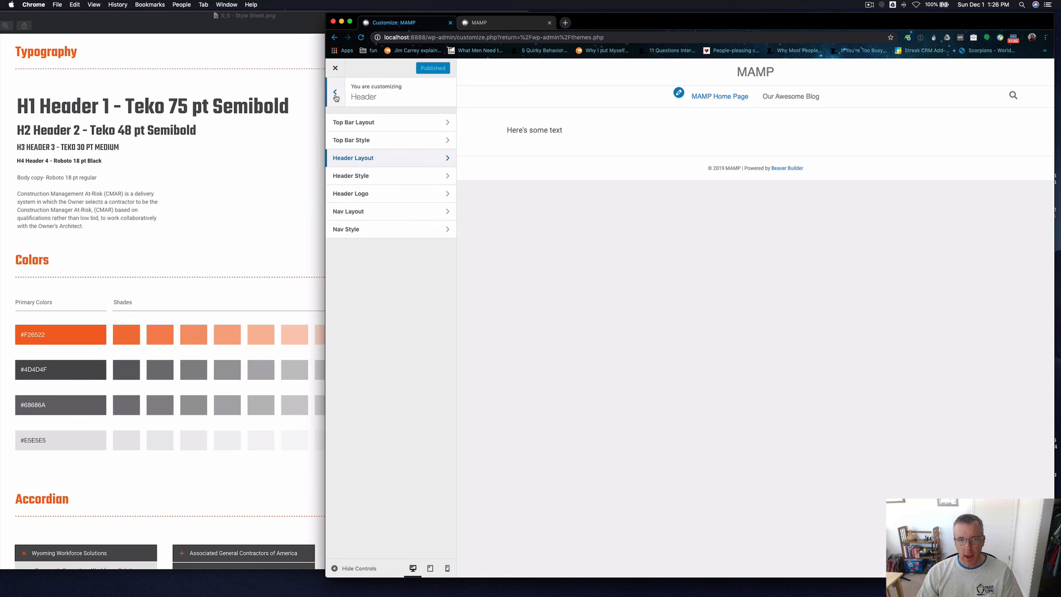
{"action": "left_click", "coordinate": [377, 181]}
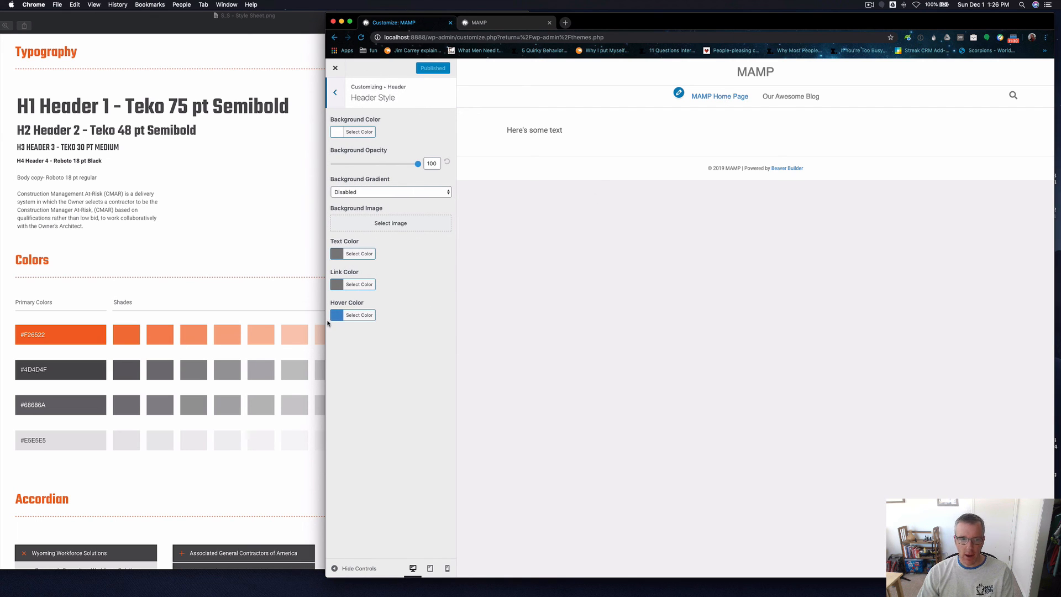
{"action": "left_click", "coordinate": [333, 95]}
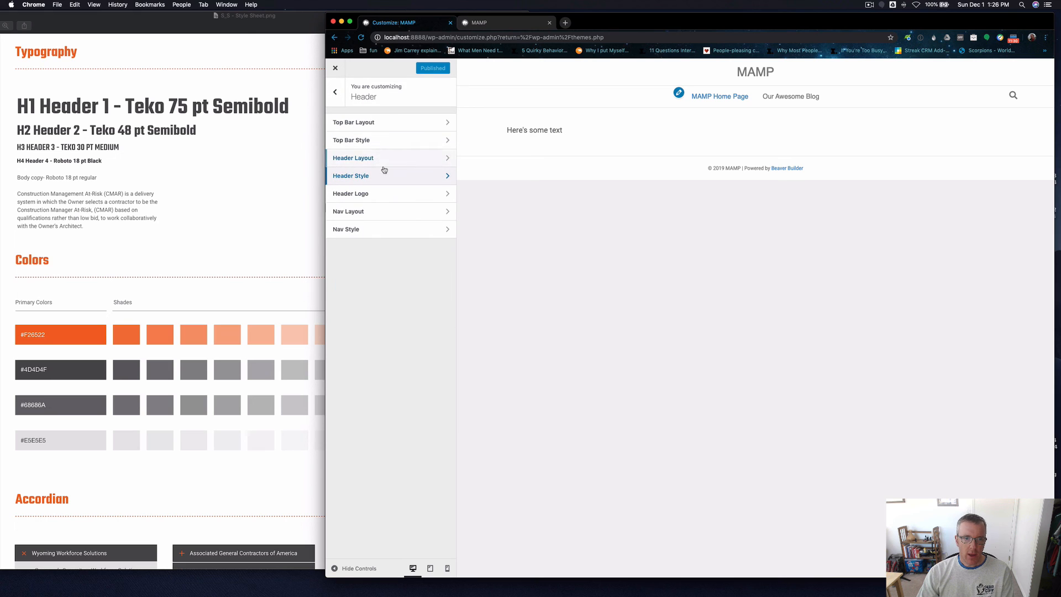
Set the navigation's hover color to an orange close to the style sheet's primary orange in the nav style settings
{"action": "left_click", "coordinate": [364, 231]}
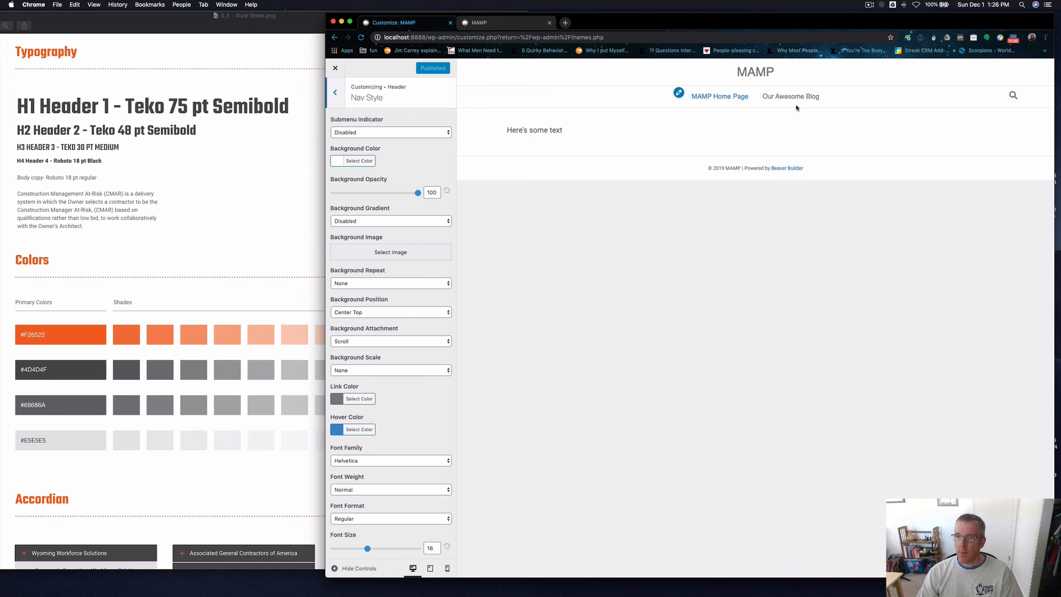
{"action": "left_click", "coordinate": [343, 434]}
{"action": "left_click", "coordinate": [339, 450]}
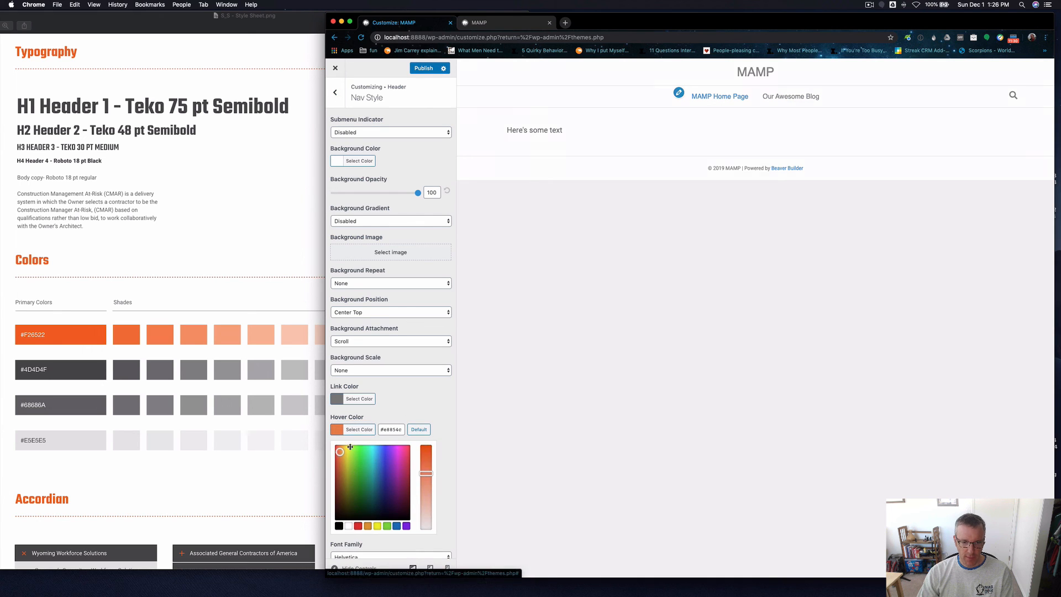
{"action": "left_click", "coordinate": [409, 400]}
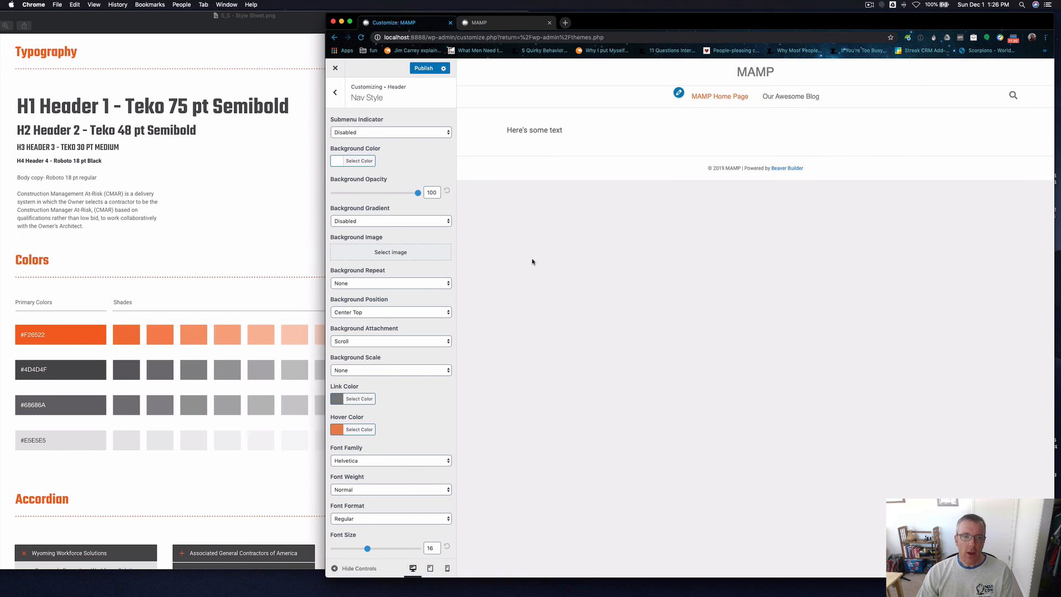
{"action": "left_click", "coordinate": [336, 93]}
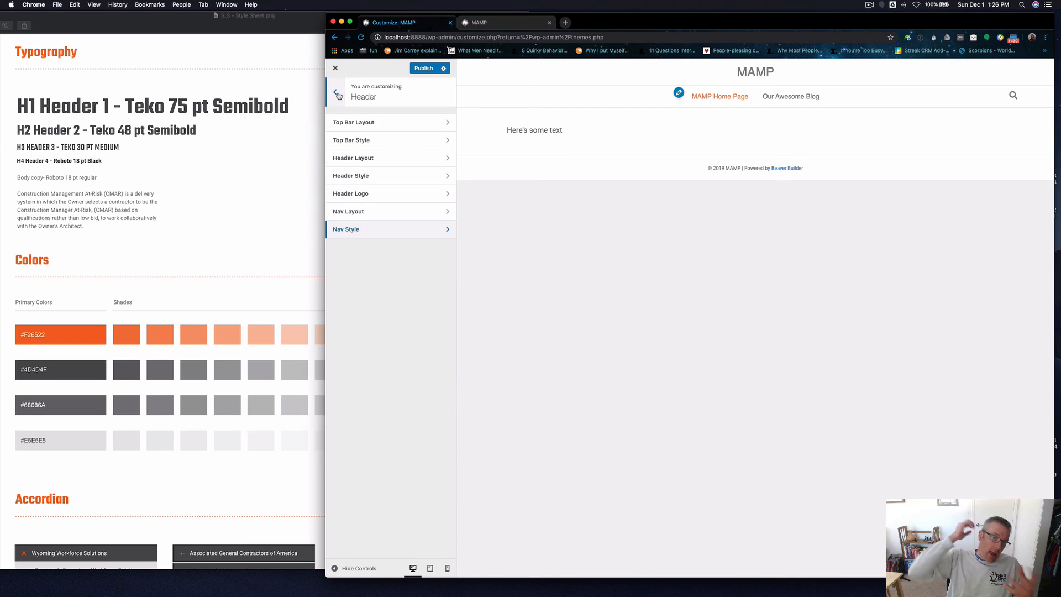
Look over the Content customization sections and publish the navigation hover color change
{"action": "left_click", "coordinate": [336, 93]}
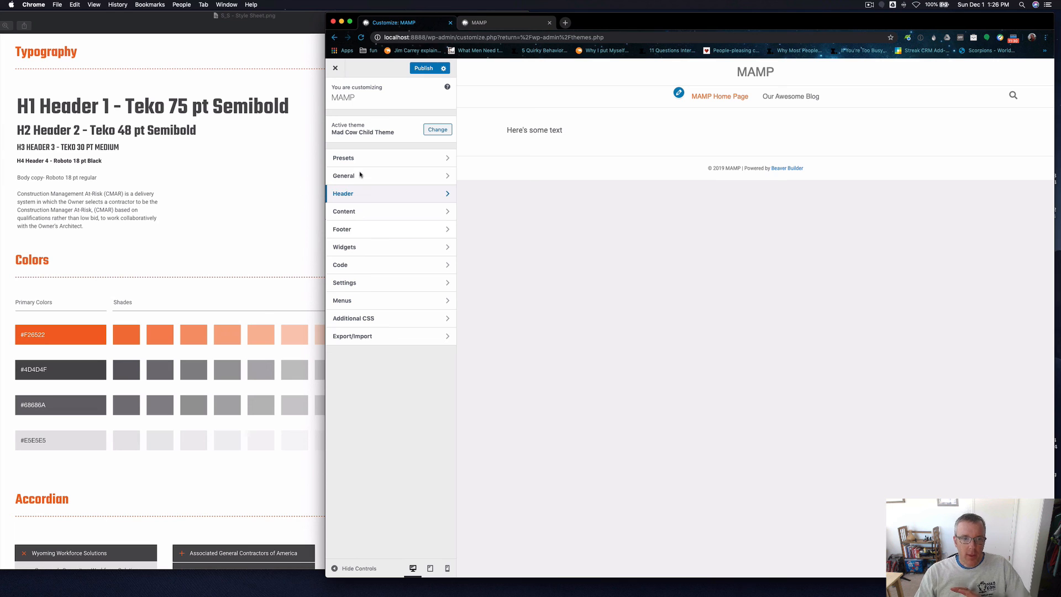
{"action": "left_click", "coordinate": [380, 212]}
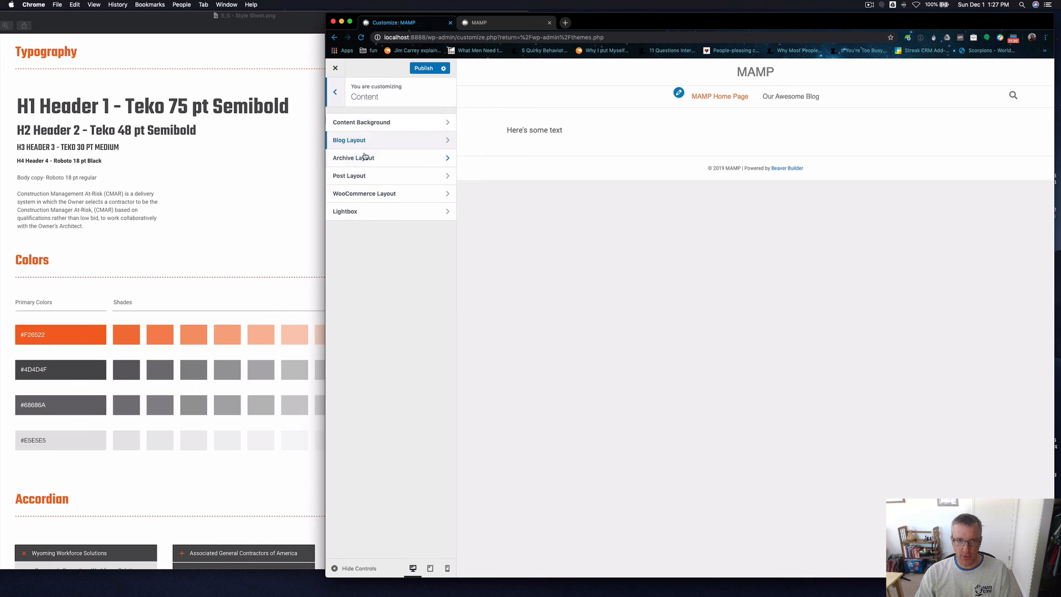
{"action": "left_click", "coordinate": [334, 93]}
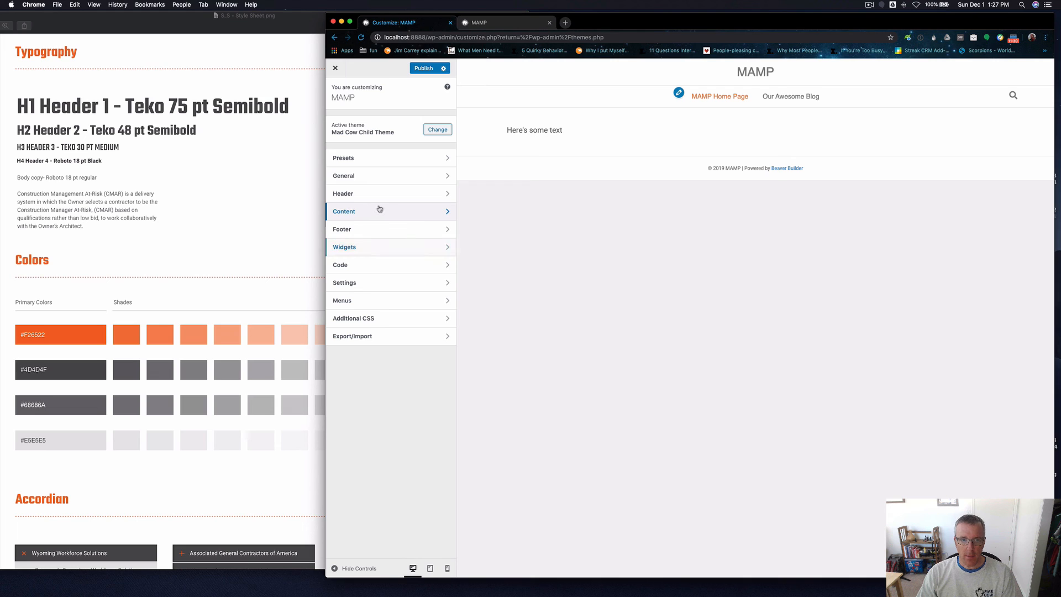
{"action": "left_click", "coordinate": [423, 68]}
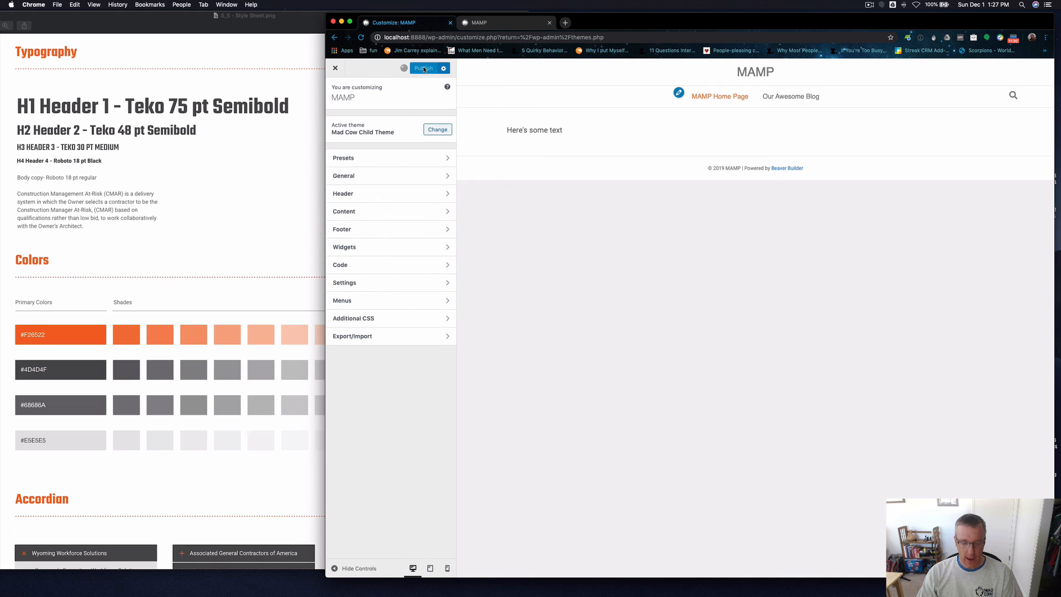